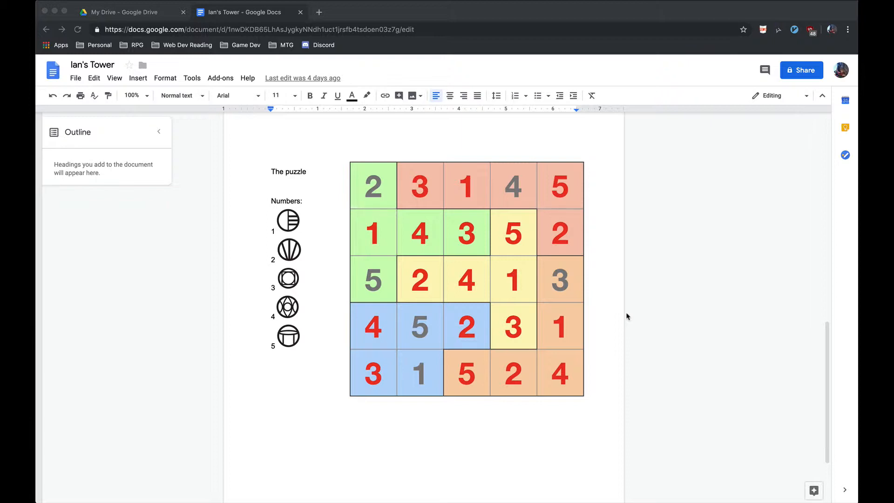
# In Paperize.io, create a game titled "rune puzzle" with a Google Drive folder, spreadsheet and images folder, and check its spreadsheet.
pyautogui.click(675, 317)
pyautogui.press('super+grave')
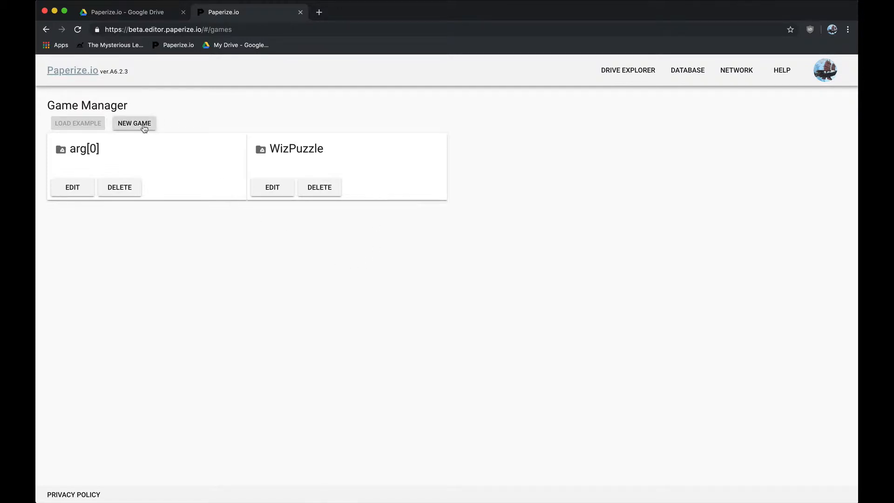
pyautogui.click(145, 124)
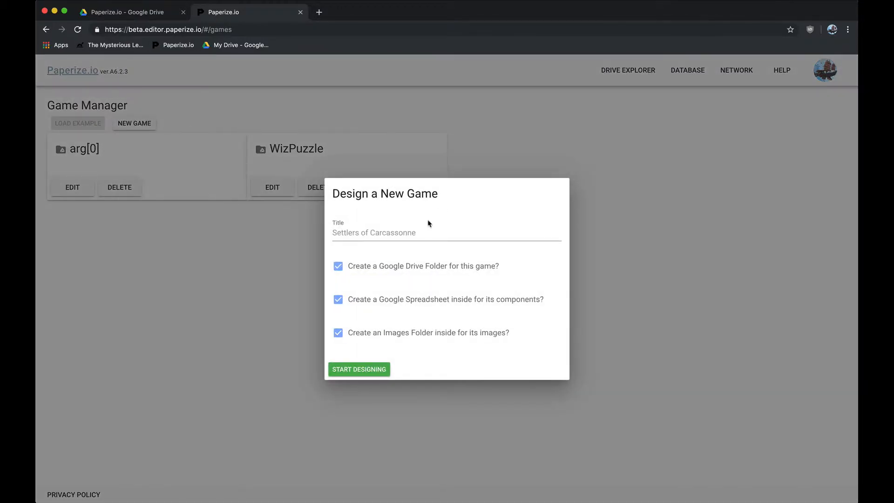
pyautogui.write('run')
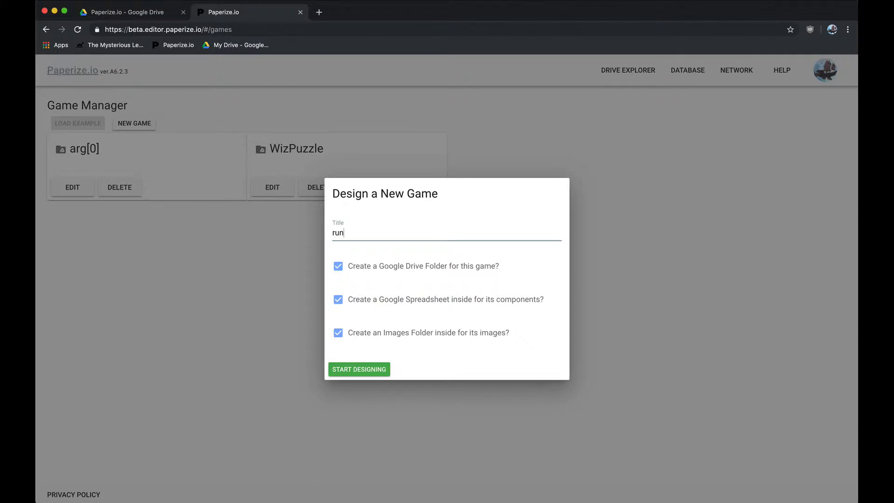
pyautogui.write('e puzzle')
pyautogui.click(370, 370)
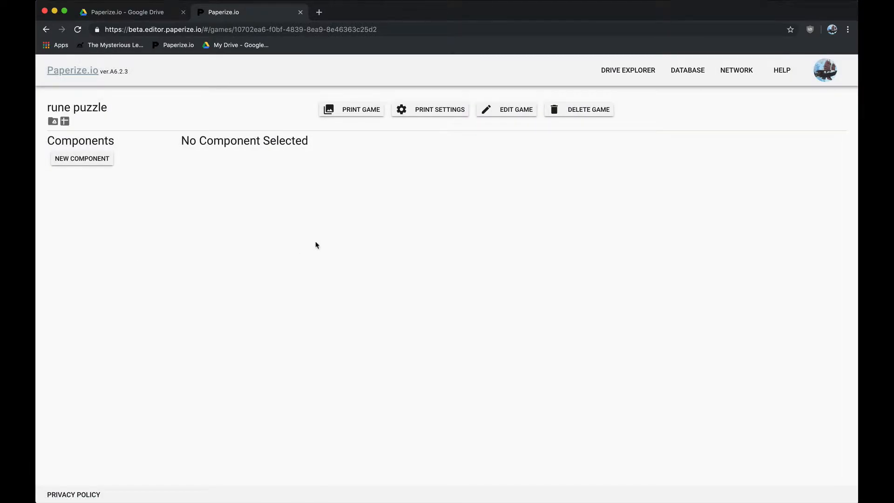
pyautogui.click(66, 122)
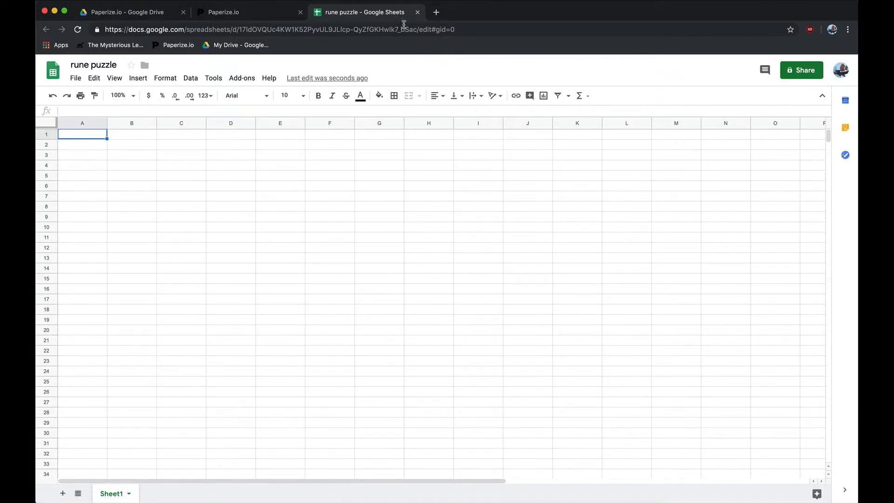
pyautogui.click(417, 12)
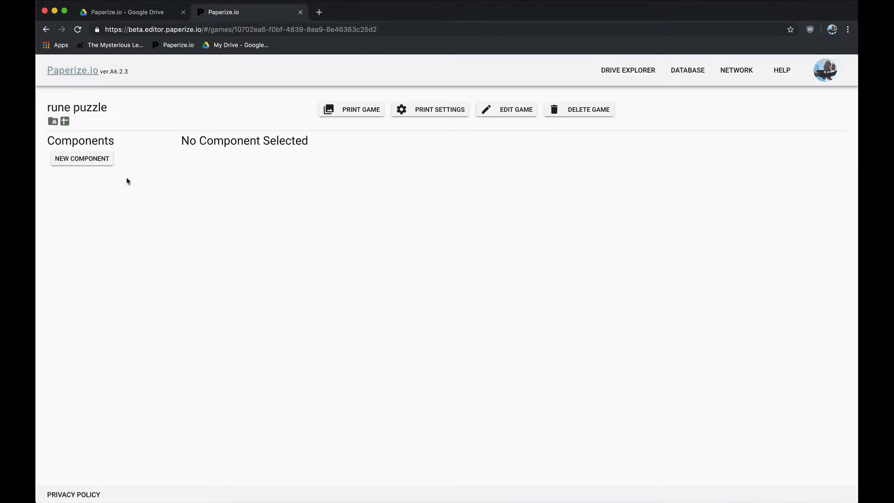
# Create a component titled "rune card" with its own sheet in the main spreadsheet, and view that sheet.
pyautogui.click(104, 162)
pyautogui.click(382, 265)
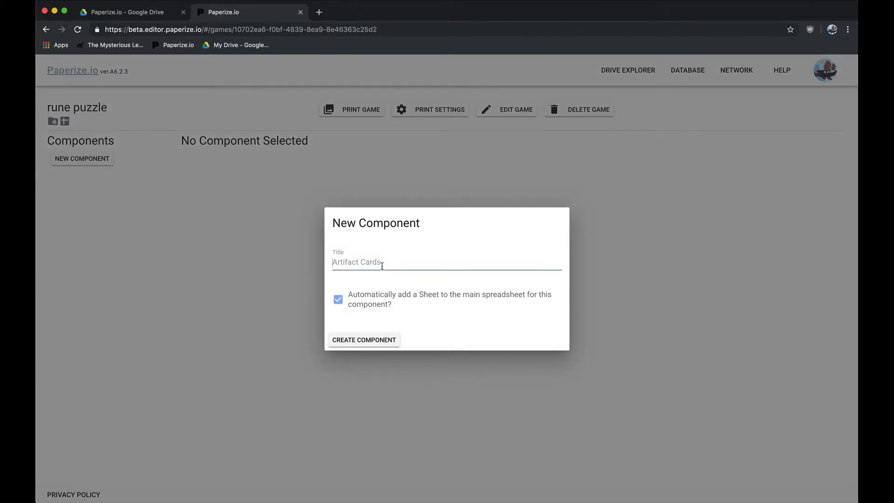
pyautogui.write('ru')
pyautogui.press('BackSpace')
pyautogui.press('BackSpace')
pyautogui.write('runes')
pyautogui.press('BackSpace')
pyautogui.write('card')
pyautogui.click(380, 341)
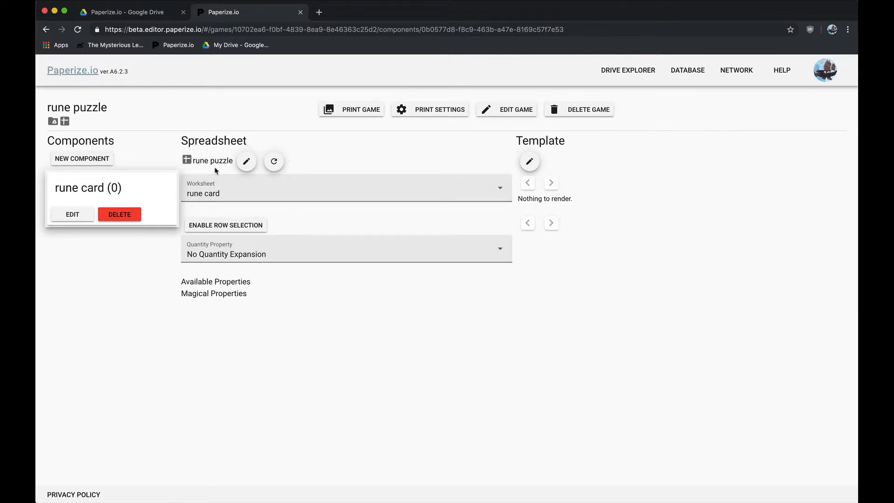
pyautogui.click(187, 161)
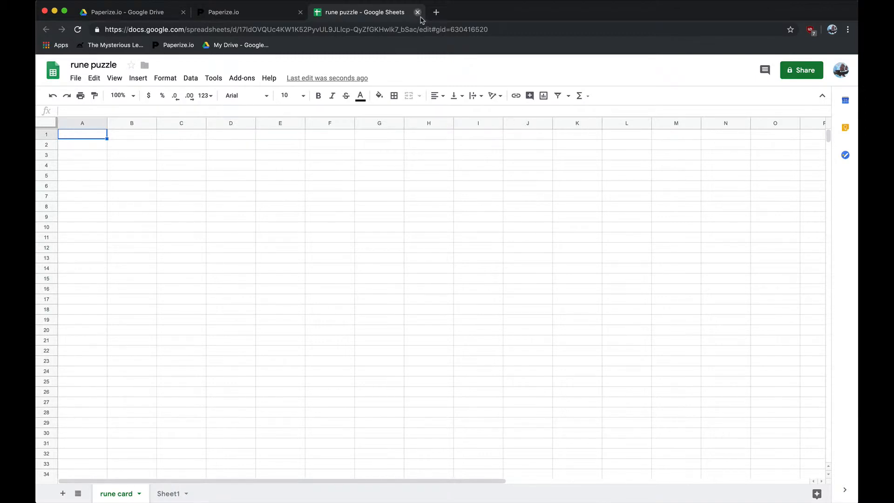
pyautogui.click(418, 15)
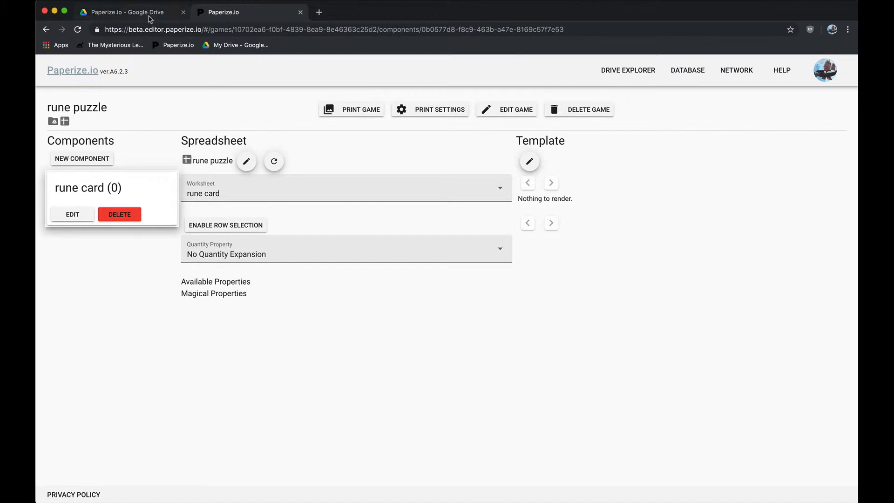
# In Google Drive, make copies of all five arcane PNG files in the WizPuzzle Images folder.
pyautogui.click(150, 14)
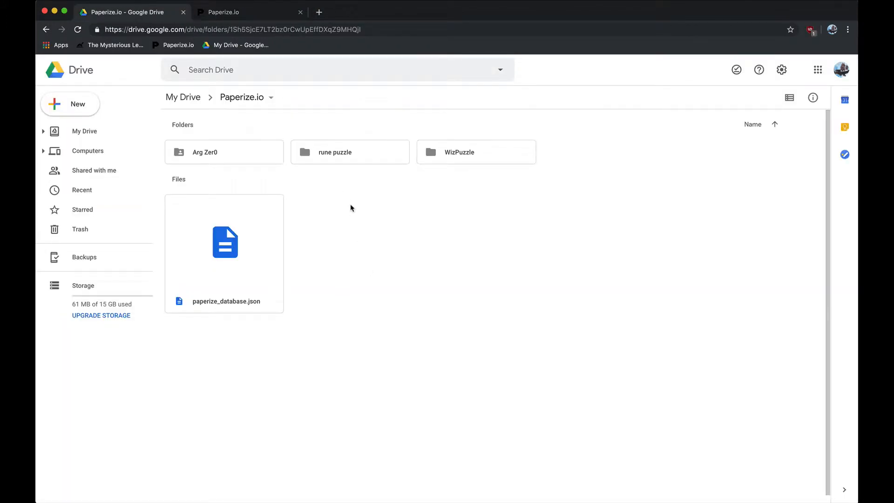
pyautogui.doubleClick(455, 154)
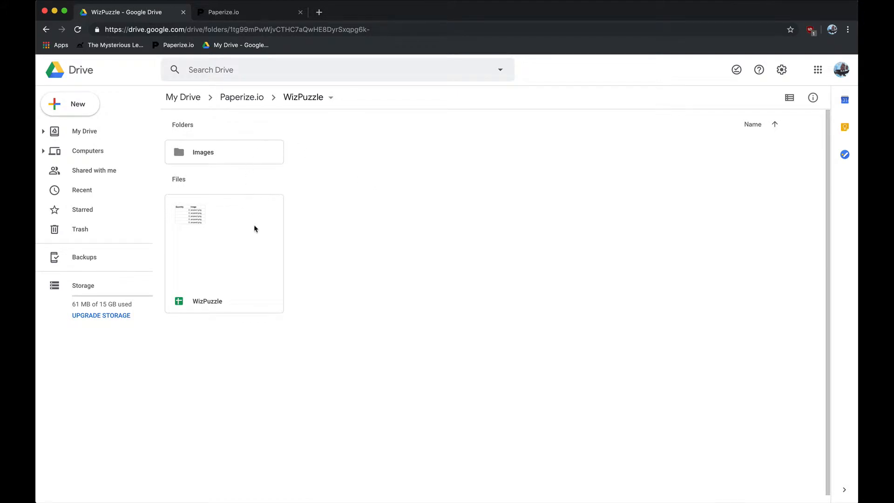
pyautogui.doubleClick(237, 159)
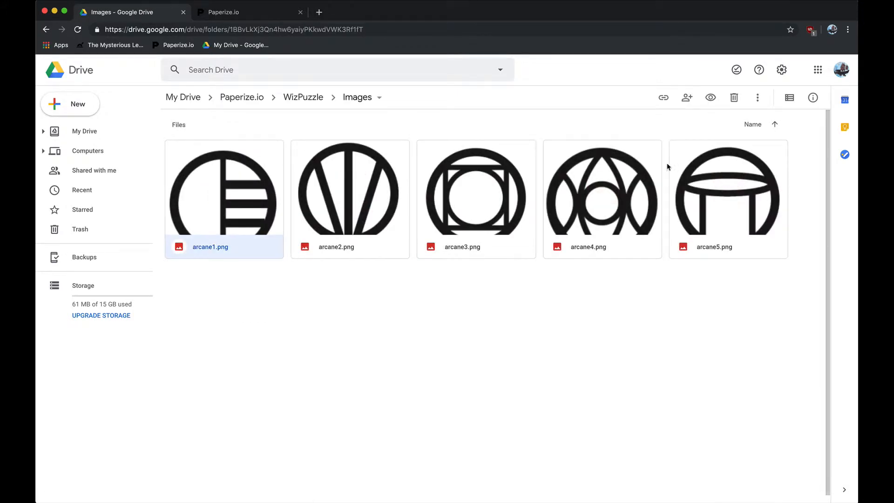
pyautogui.press('super+a')
pyautogui.rightClick(250, 185)
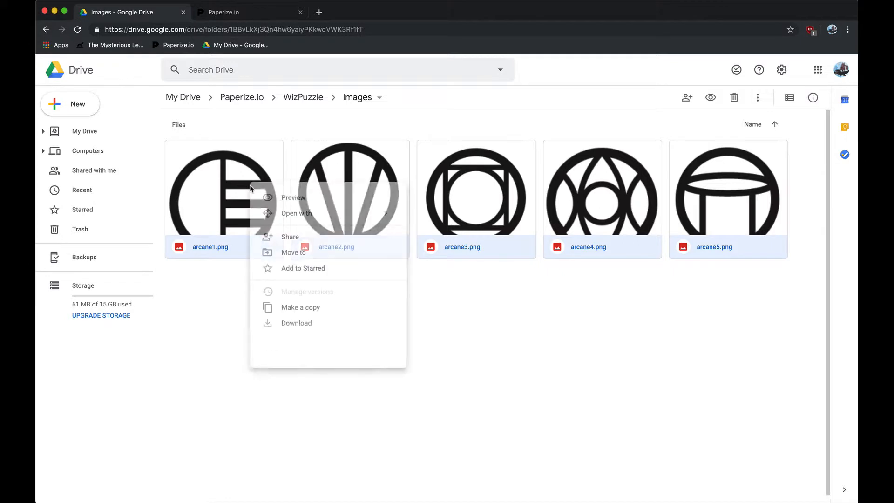
pyautogui.click(292, 310)
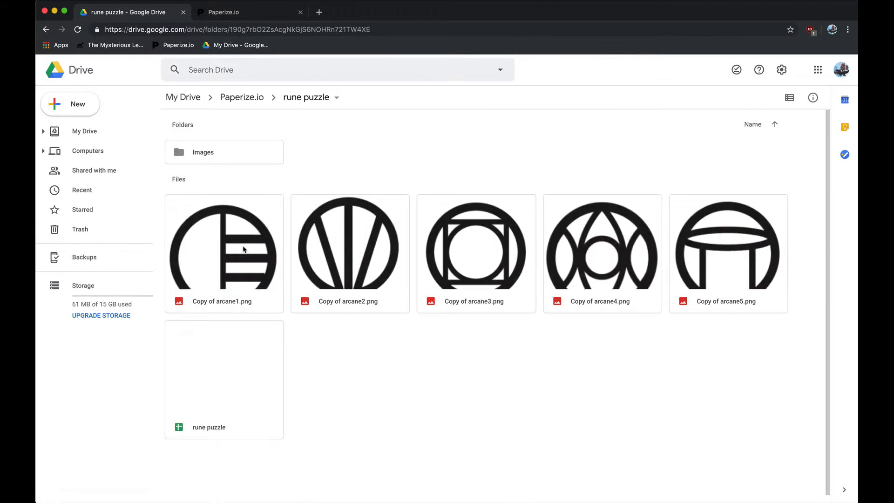
# Move the five copied arcane images into the Images folder of the rune puzzle game and open that folder.
pyautogui.click(243, 248)
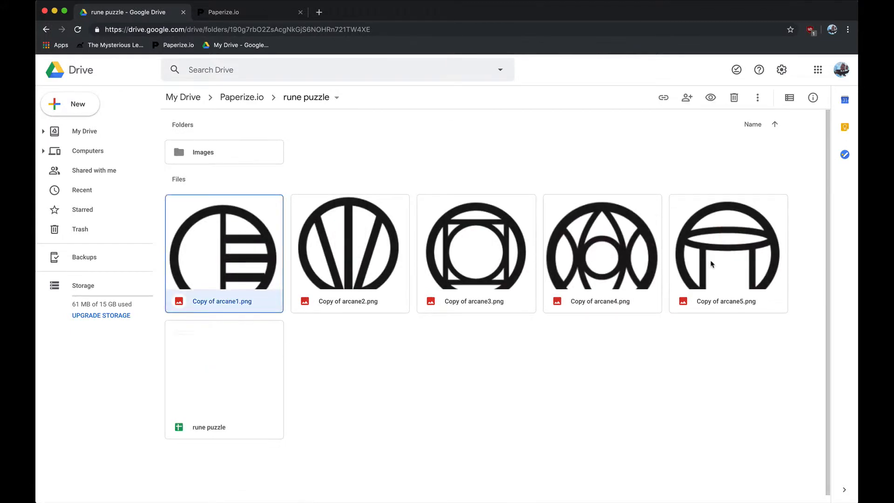
pyautogui.keyDown('shift'); pyautogui.click(711, 261); pyautogui.keyUp('shift')
pyautogui.moveTo(259, 244); pyautogui.dragTo(244, 159)
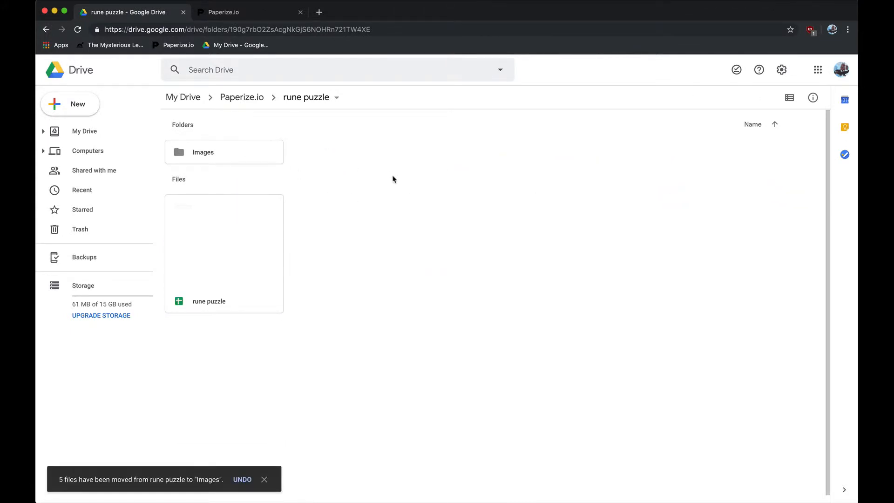
pyautogui.doubleClick(240, 145)
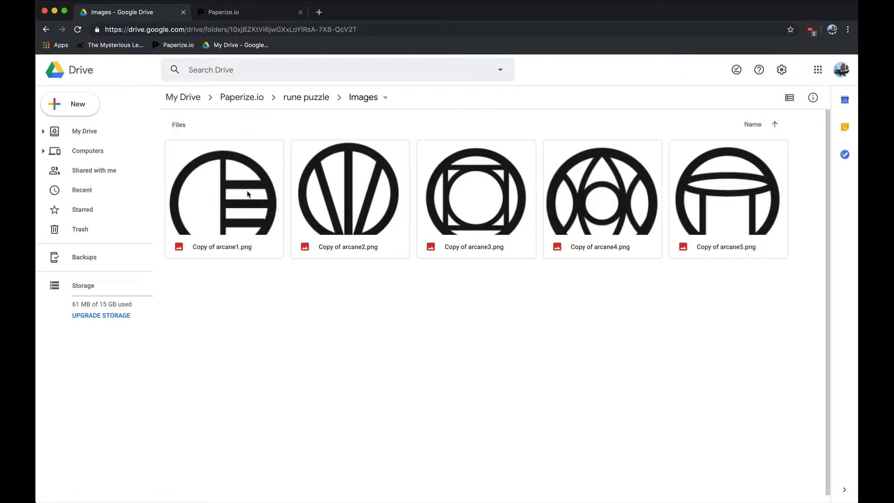
# Open the game's spreadsheet from Paperize.io and enter the headers "Quantity" in A1 and "Image" in B1 of the rune card sheet.
pyautogui.click(246, 14)
pyautogui.click(191, 164)
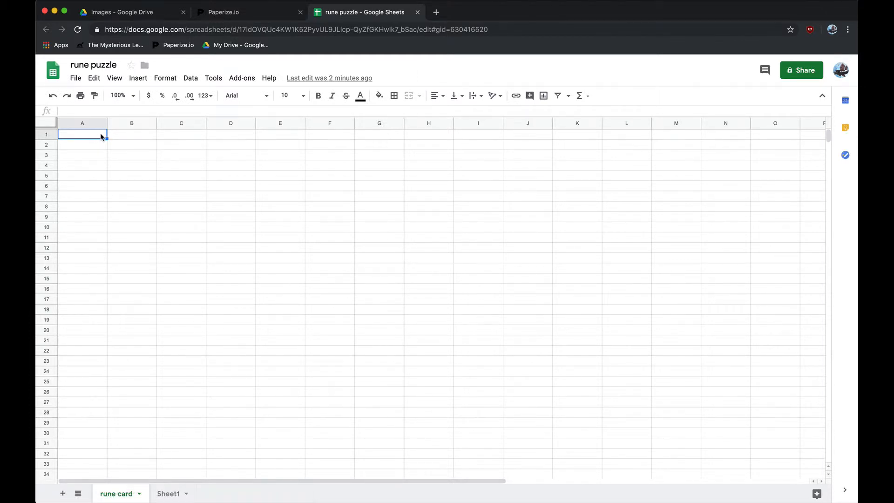
pyautogui.write('Quan')
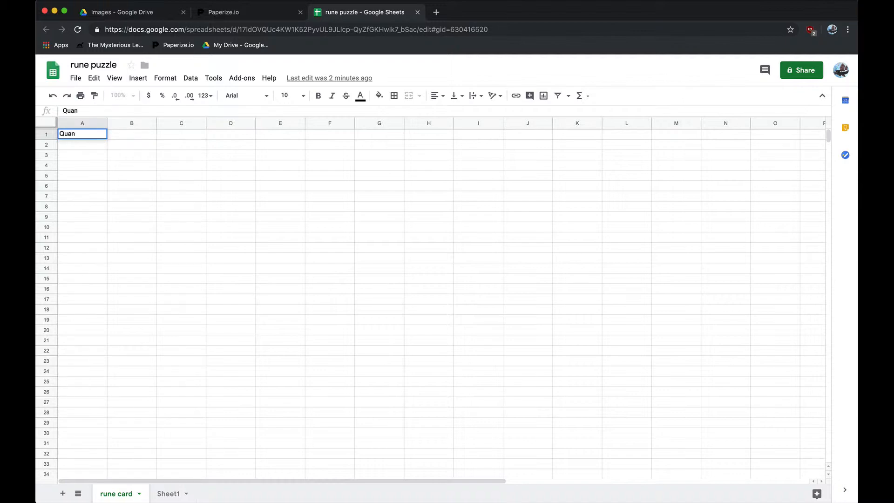
pyautogui.write('tity')
pyautogui.click(119, 136)
pyautogui.write('Image')
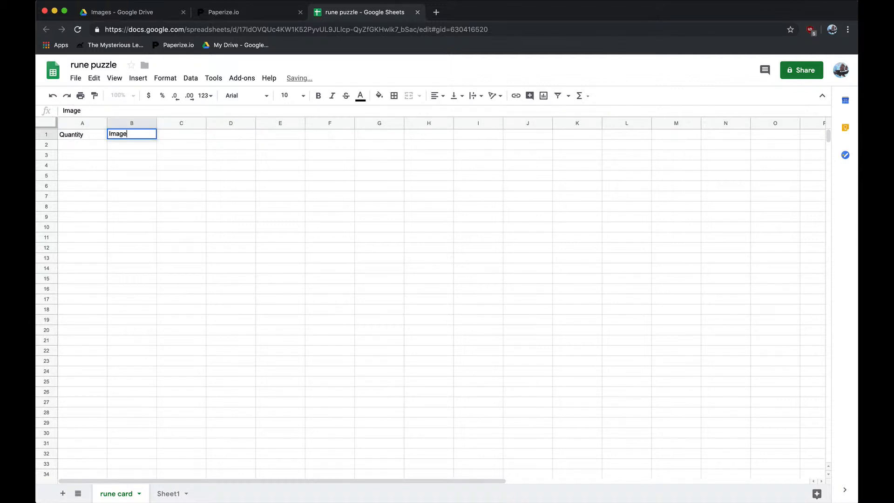
pyautogui.click(98, 149)
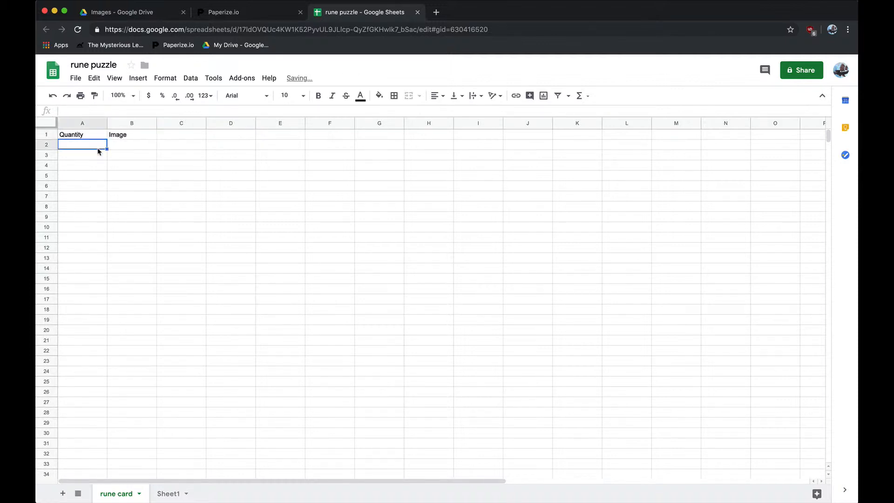
# Make the header row bold and freeze row 1 of the rune card sheet.
pyautogui.click(52, 134)
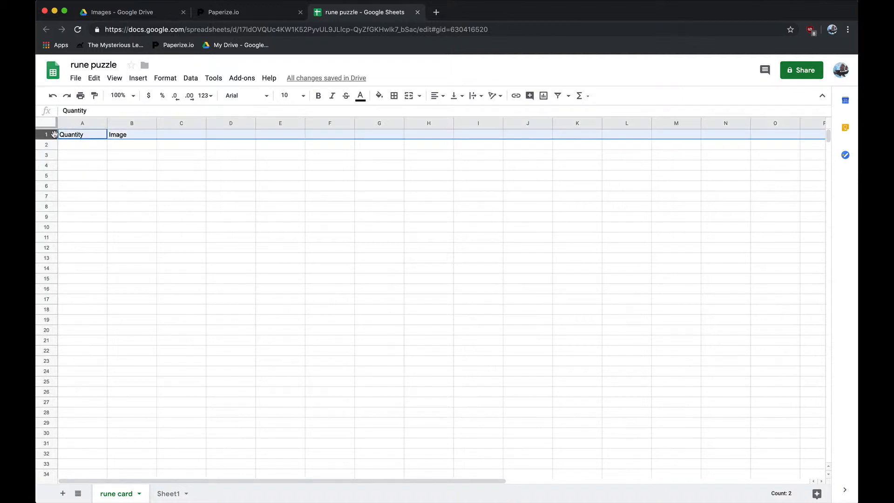
pyautogui.hotkey('ctrl', 'b')
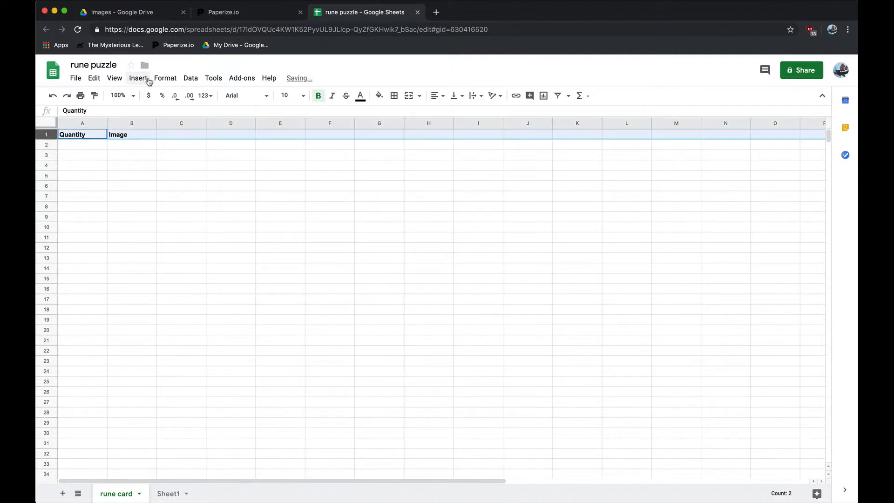
pyautogui.click(114, 78)
pyautogui.moveTo(130, 98)
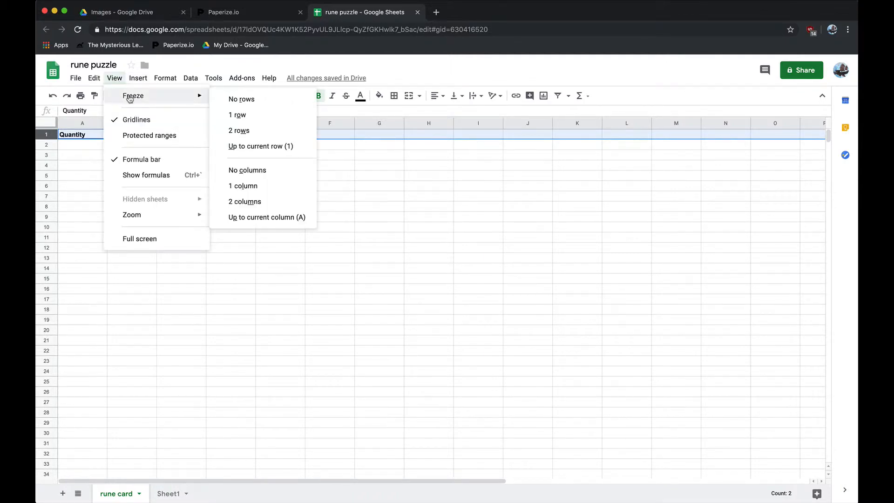
pyautogui.click(271, 116)
pyautogui.click(127, 167)
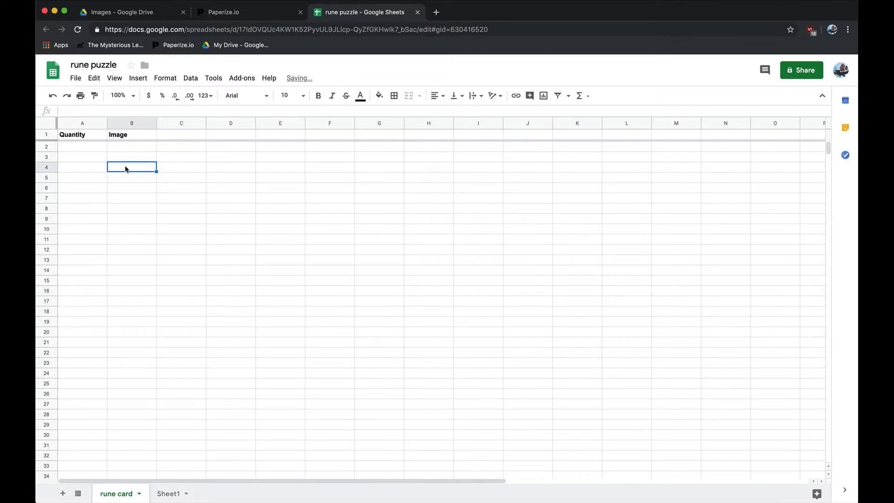
pyautogui.scroll(-1, 126, 169)
pyautogui.scroll(3, 125, 168)
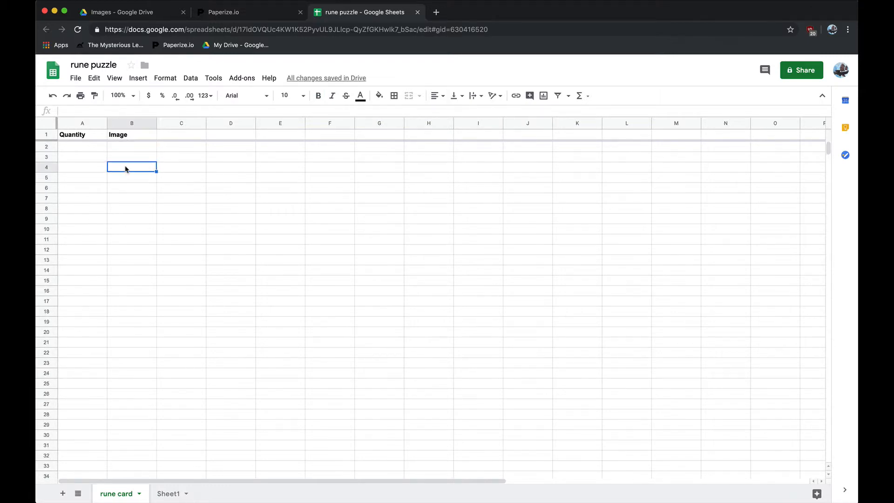
pyautogui.scroll(-1, 125, 168)
pyautogui.scroll(1, 126, 169)
pyautogui.click(91, 148)
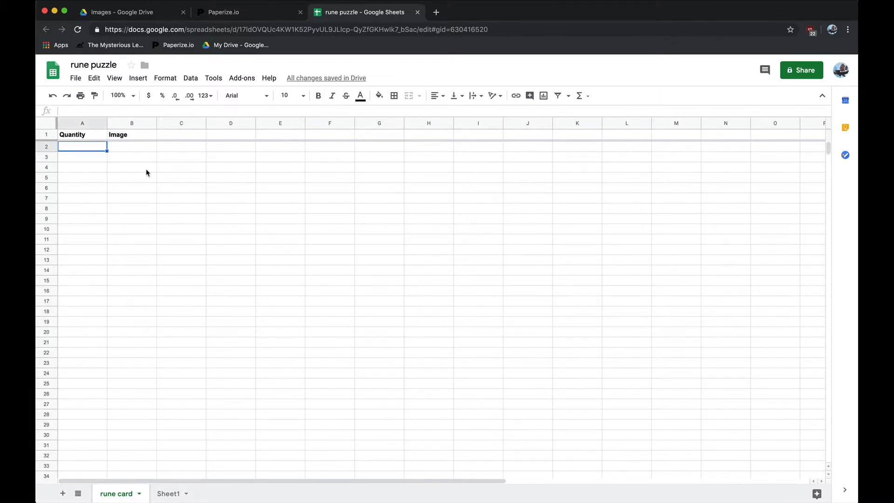
pyautogui.click(138, 149)
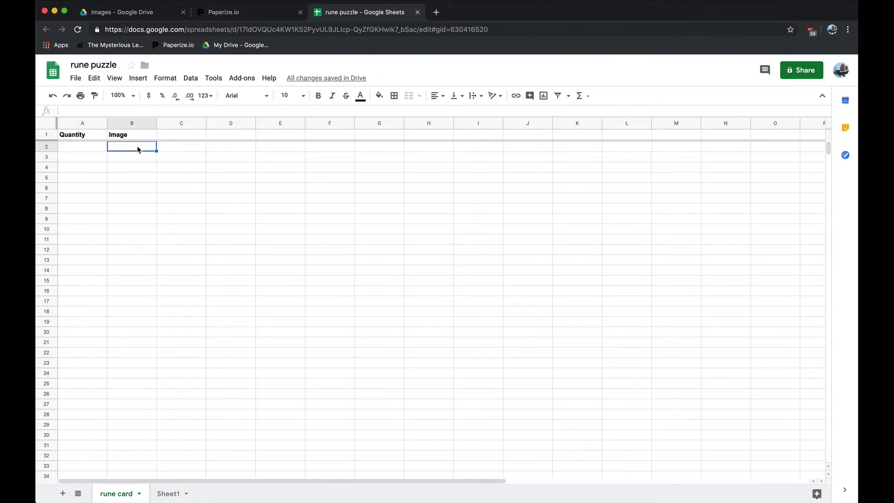
# In Paperize.io's Drive Explorer, expand the rune puzzle folder to inspect the files in its Images folder.
pyautogui.click(264, 13)
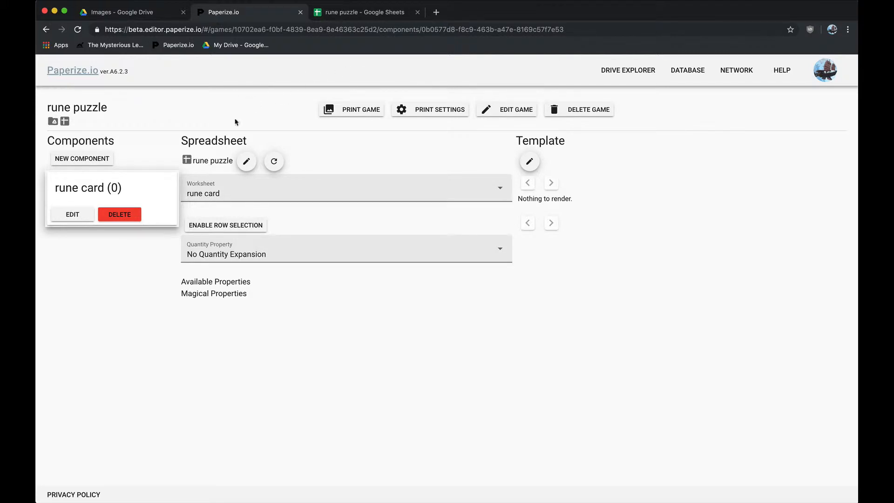
pyautogui.click(626, 71)
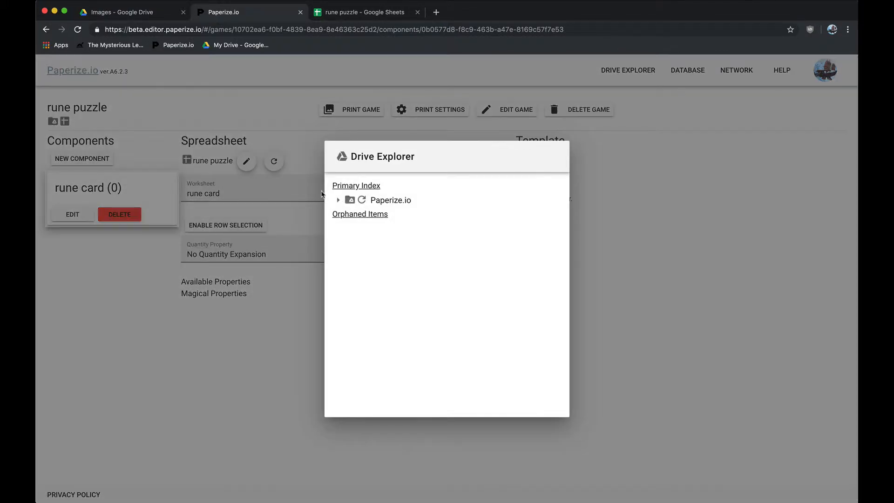
pyautogui.click(339, 202)
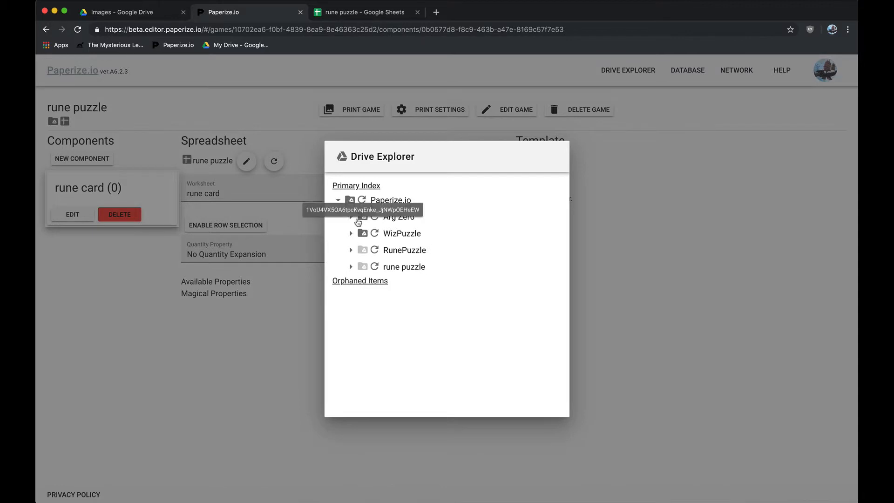
pyautogui.click(351, 250)
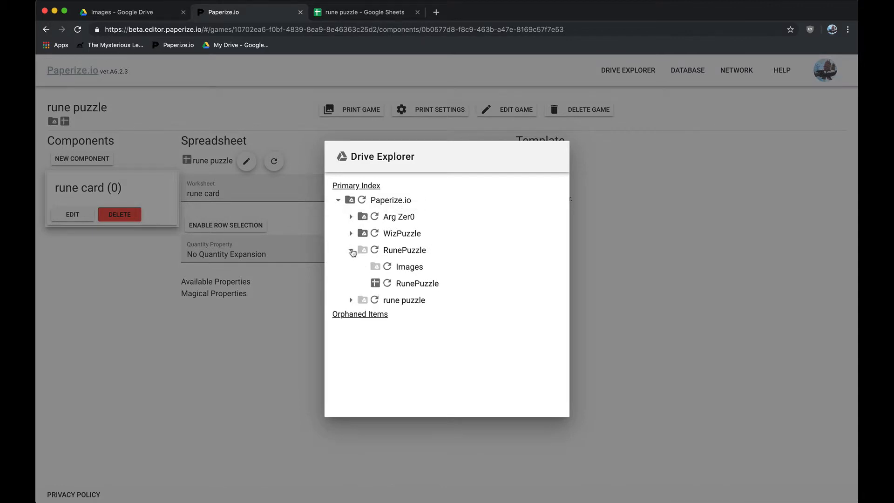
pyautogui.click(351, 250)
pyautogui.click(351, 267)
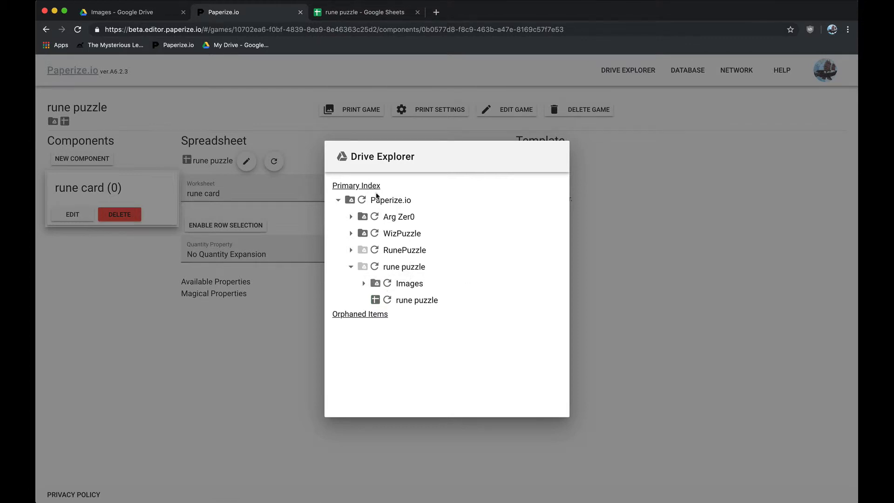
pyautogui.click(363, 283)
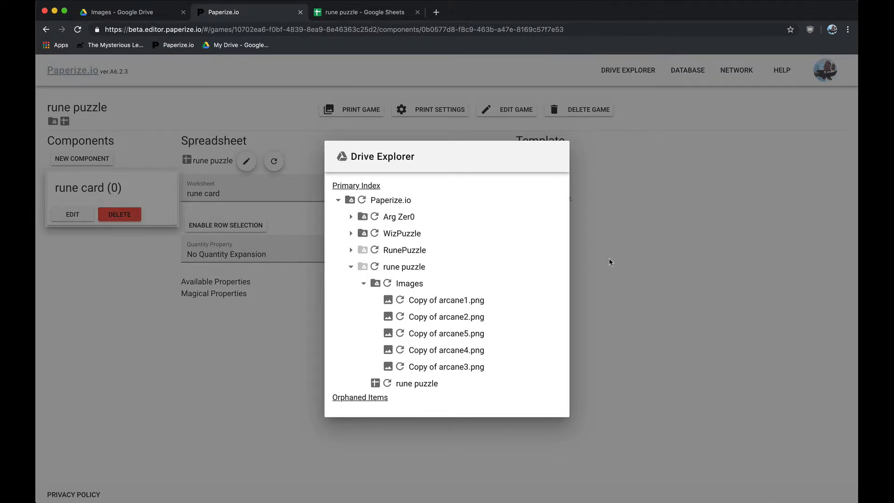
# Return to the rune puzzle spreadsheet and enter "Copy of arcane1" in cell B2.
pyautogui.click(362, 18)
pyautogui.write('Copy of Ru')
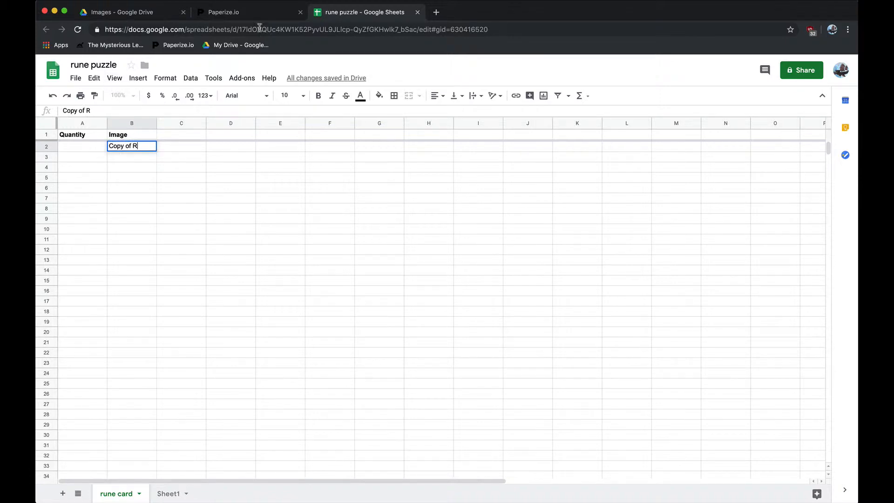
pyautogui.click(239, 12)
pyautogui.click(364, 18)
pyautogui.press('BackSpace')
pyautogui.press('BackSpace')
pyautogui.write('arcane1')
pyautogui.press('Return')
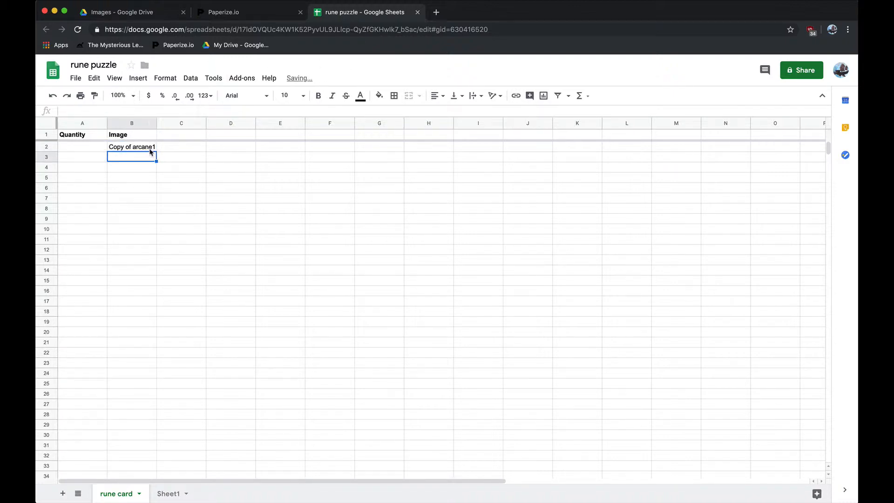
# Close the Drive Explorer in Paperize.io, then return to the spreadsheet and widen the Image column slightly.
pyautogui.click(259, 13)
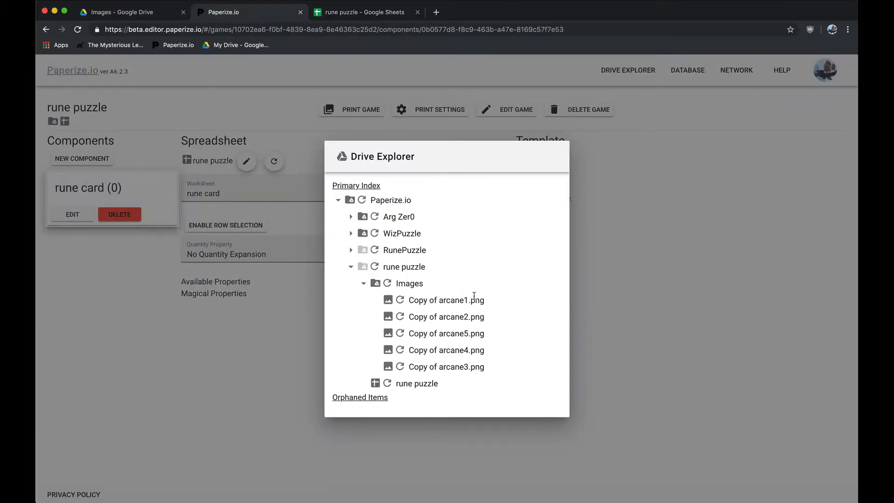
pyautogui.click(626, 249)
pyautogui.click(352, 12)
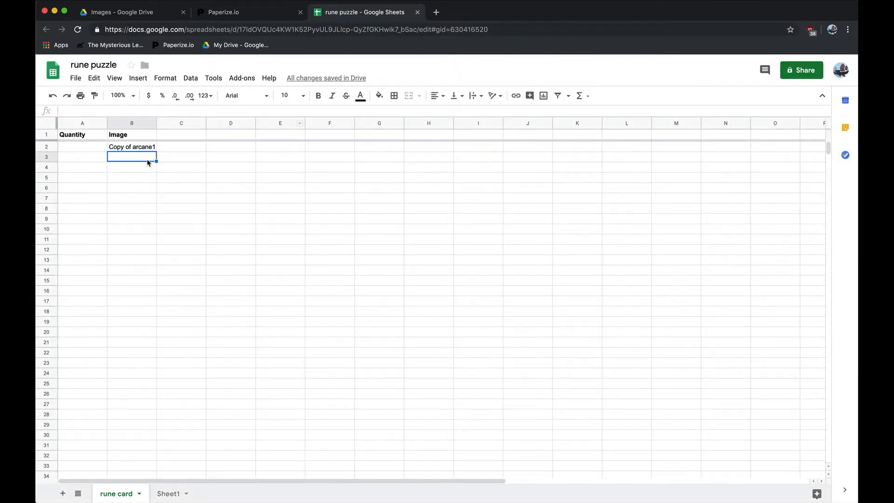
pyautogui.moveTo(157, 123); pyautogui.dragTo(165, 123)
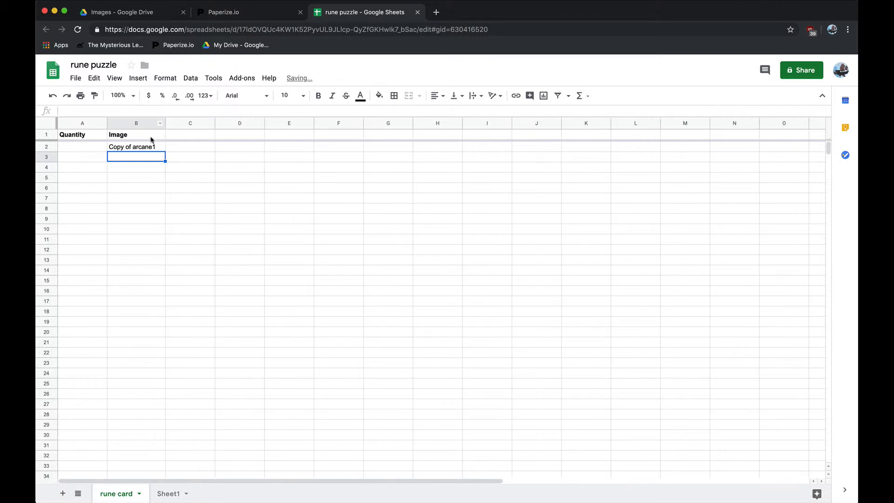
# Copy the image name in B2 into cells B3 through B6.
pyautogui.click(149, 147)
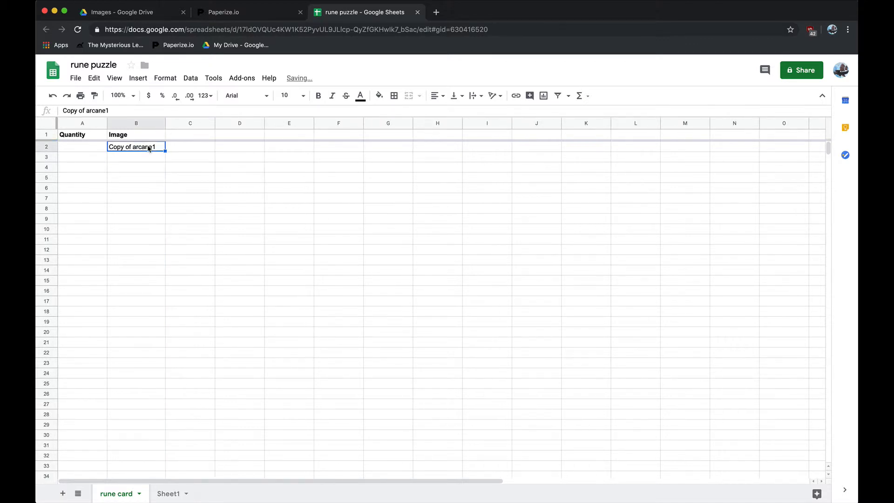
pyautogui.hotkey('ctrl', 'c')
pyautogui.click(140, 158)
pyautogui.hotkey('ctrl', 'v')
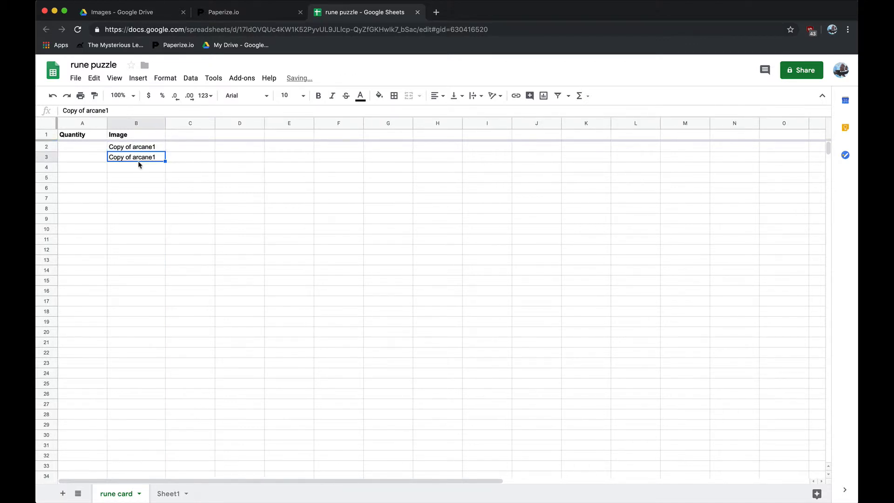
pyautogui.click(139, 168)
pyautogui.hotkey('ctrl', 'v')
pyautogui.click(140, 178)
pyautogui.hotkey('ctrl', 'v')
pyautogui.click(139, 188)
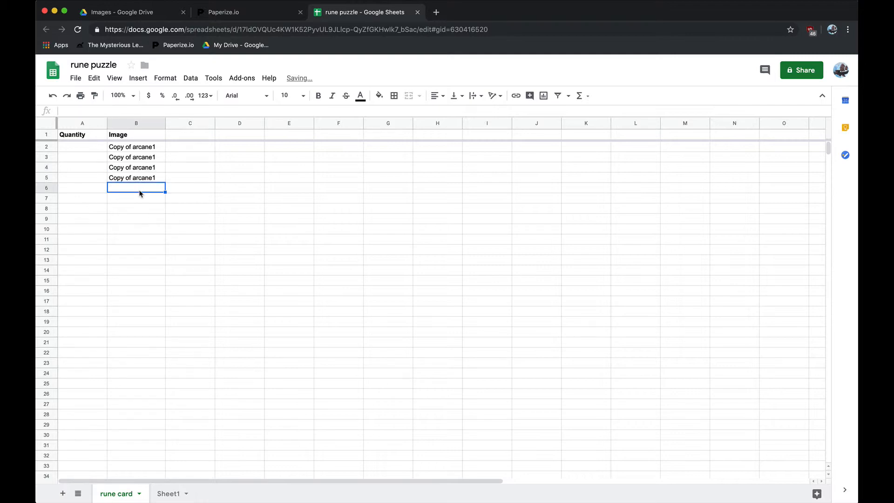
pyautogui.hotkey('ctrl', 'v')
# Change the image names in B3 through B6 to "Copy of arcane2", "Copy of arcane3", "Copy of arcane4" and "Copy of arcane5".
pyautogui.click(156, 159)
pyautogui.doubleClick(157, 156)
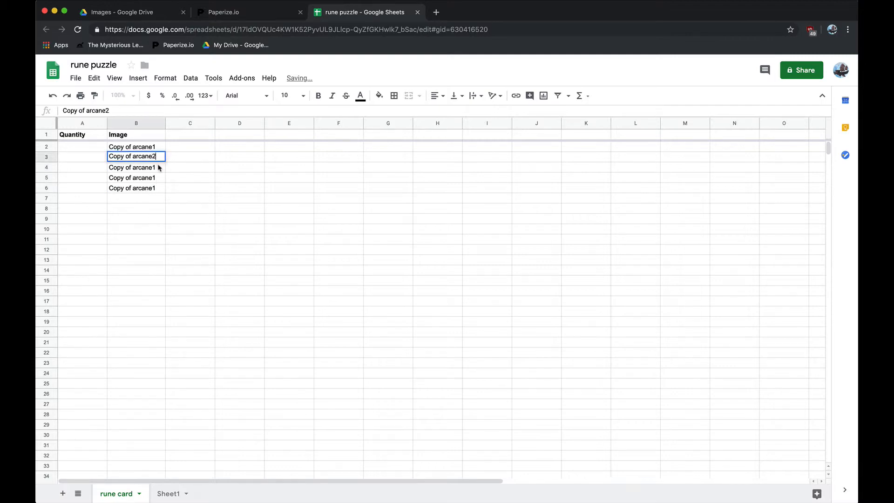
pyautogui.doubleClick(158, 168)
pyautogui.press('BackSpace')
pyautogui.write('3')
pyautogui.doubleClick(157, 176)
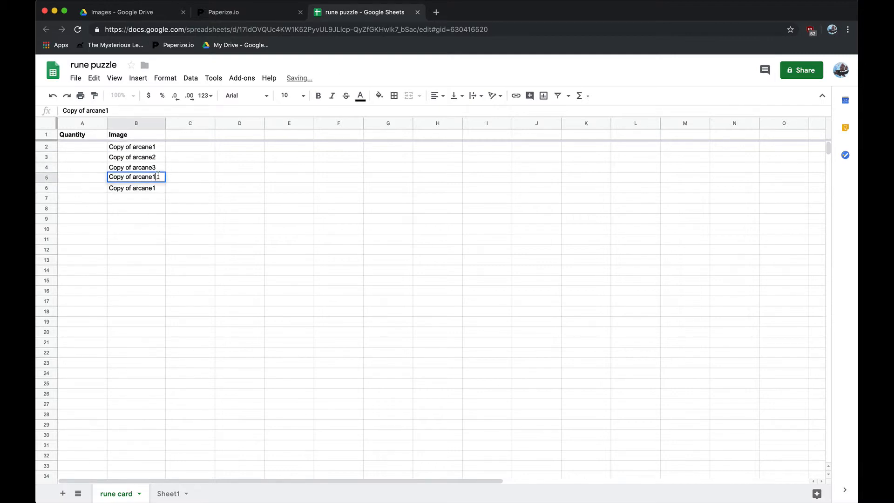
pyautogui.write('4')
pyautogui.doubleClick(158, 187)
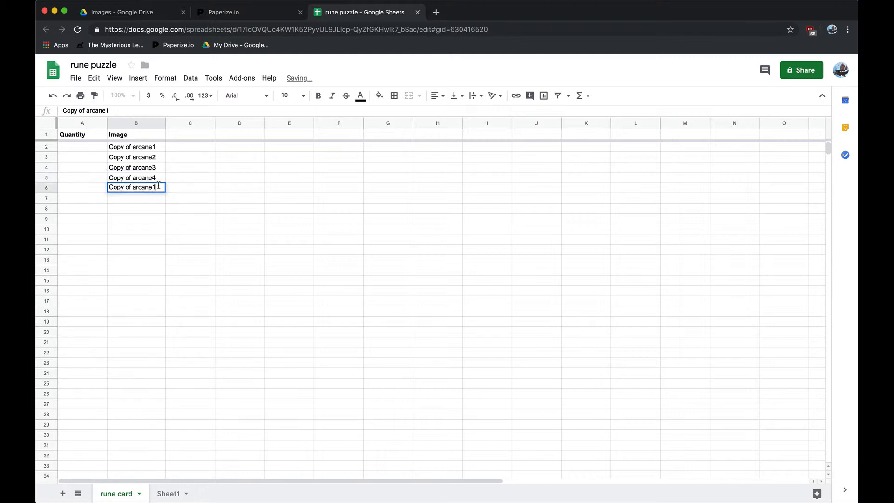
pyautogui.write('5')
# Enter a quantity of 5 for each of the five images in cells A2 through A6.
pyautogui.click(90, 148)
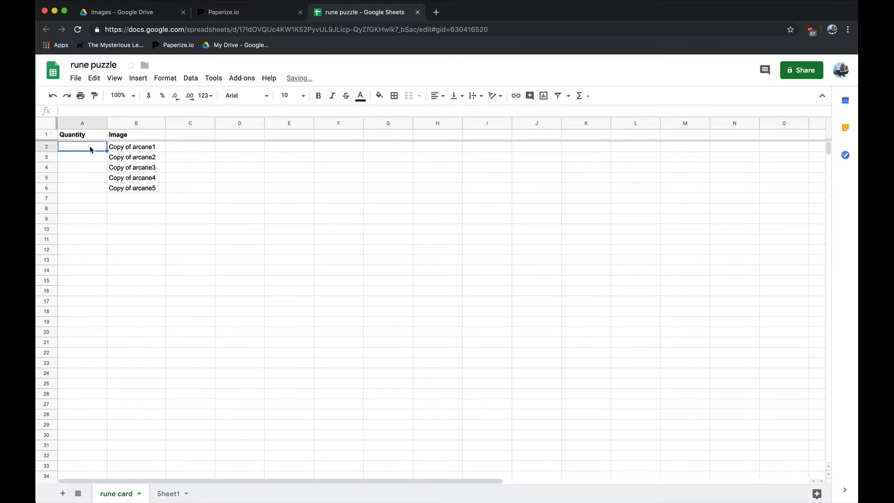
pyautogui.write('5')
pyautogui.click(88, 158)
pyautogui.write('5')
pyautogui.click(89, 168)
pyautogui.write('5')
pyautogui.click(88, 175)
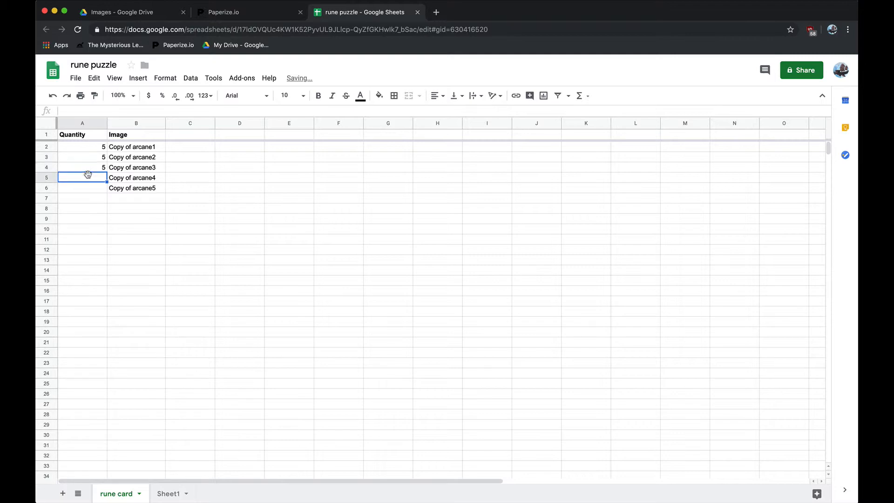
pyautogui.write('5')
pyautogui.click(90, 190)
pyautogui.write('5')
pyautogui.click(114, 200)
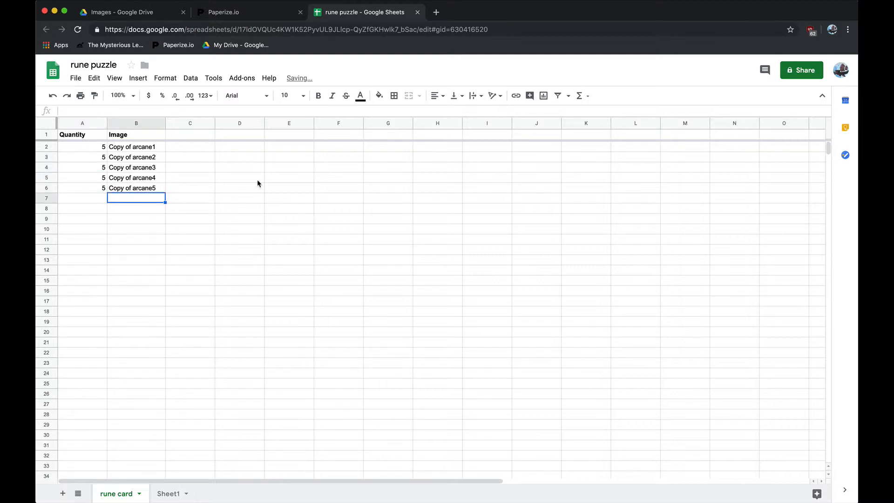
# Close the spreadsheet, refresh its data in Paperize.io and set the Quantity Property to Quantity, keeping the rune card worksheet.
pyautogui.click(418, 13)
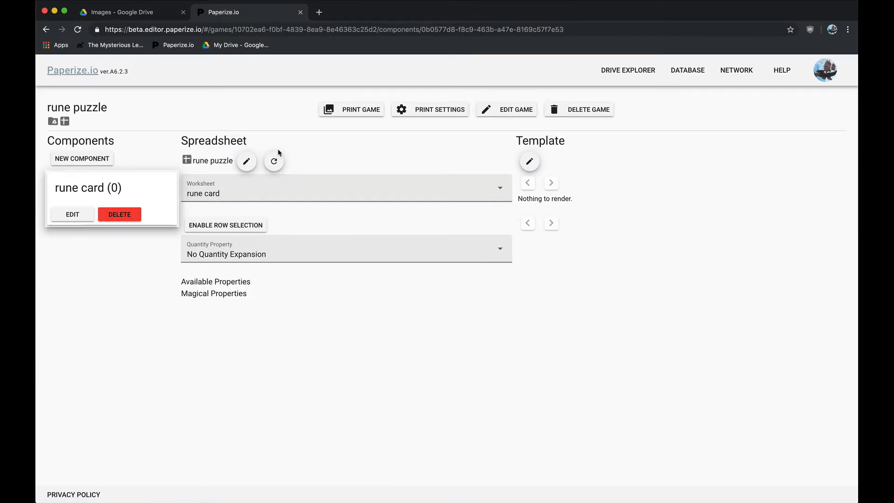
pyautogui.click(273, 161)
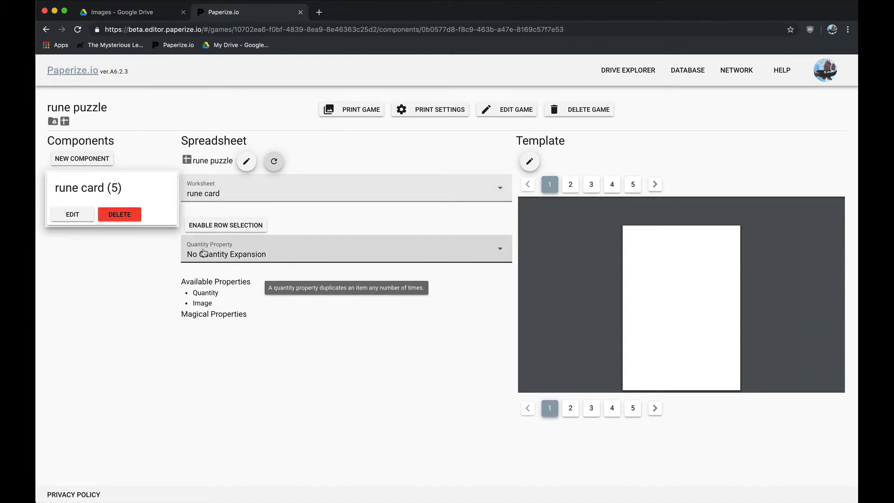
pyautogui.click(245, 255)
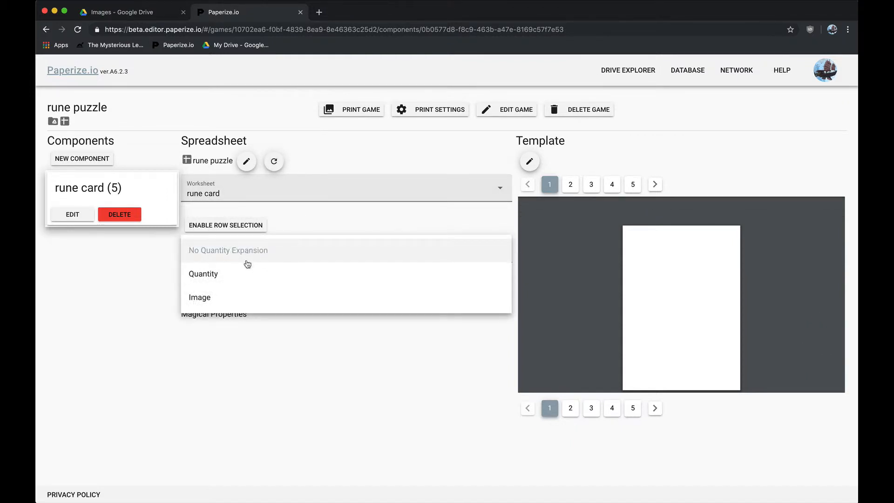
pyautogui.click(242, 274)
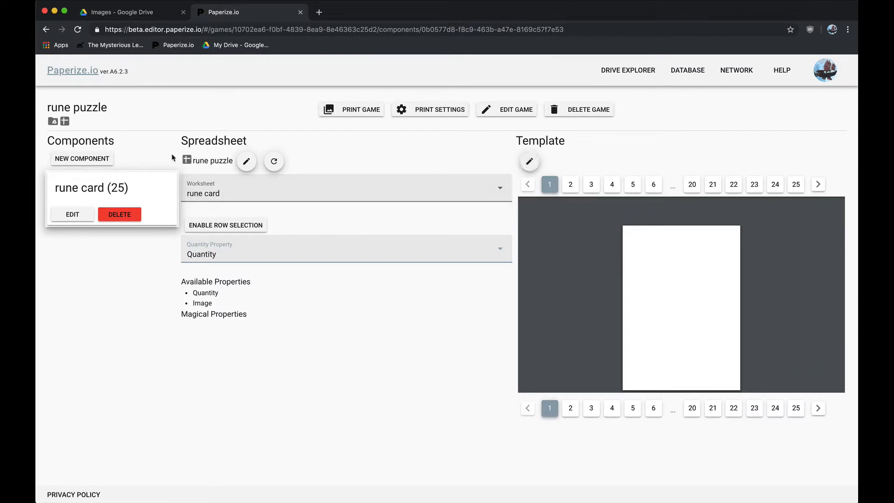
pyautogui.click(209, 193)
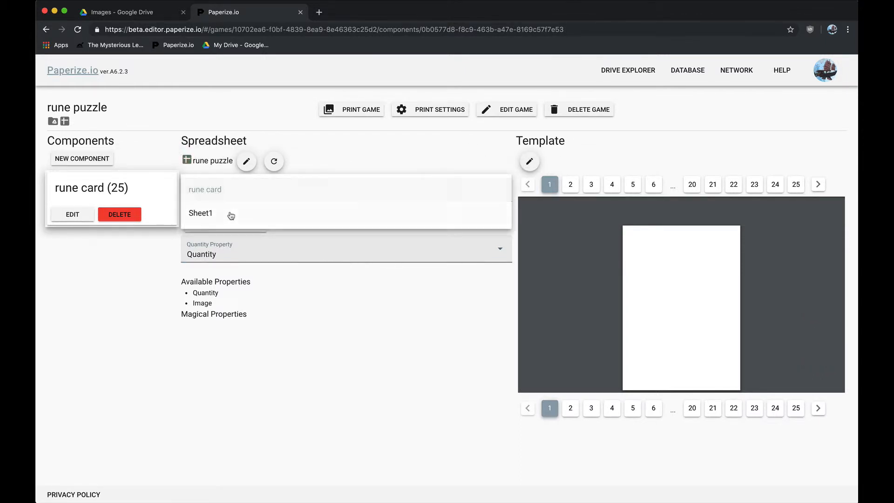
pyautogui.click(241, 193)
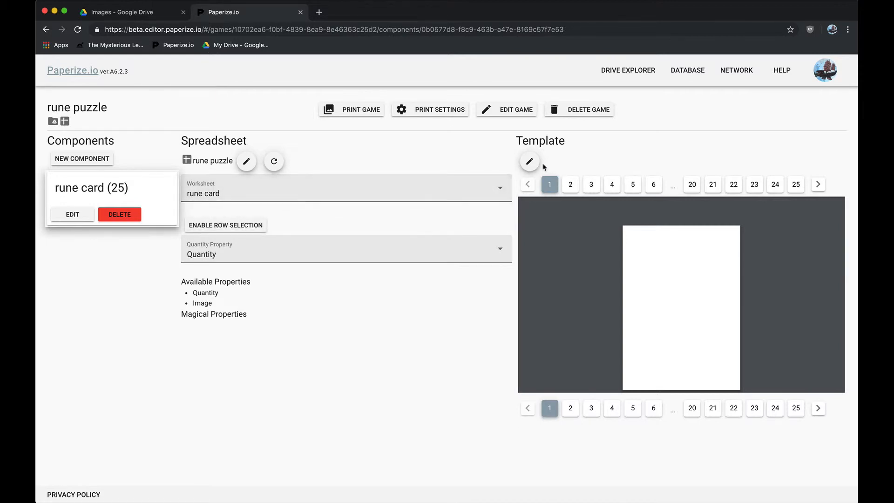
# Open the rune card's Template Editor and add an image layer.
pyautogui.click(530, 162)
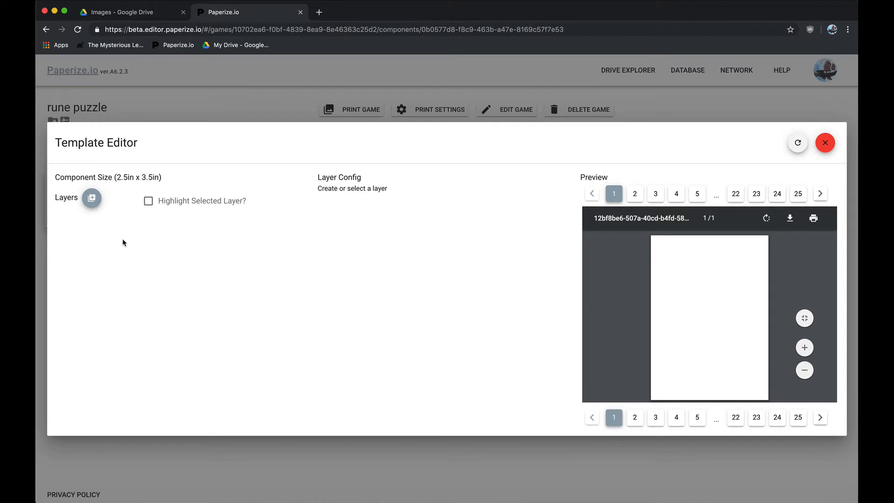
pyautogui.click(91, 198)
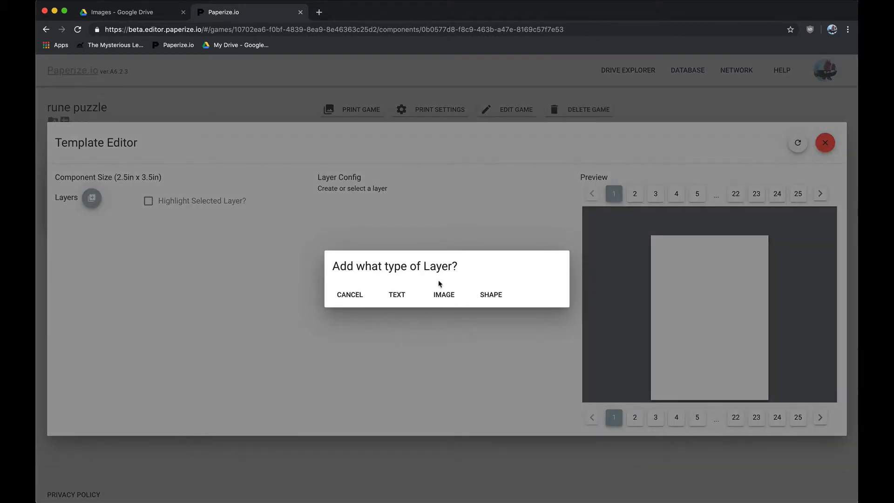
pyautogui.click(444, 294)
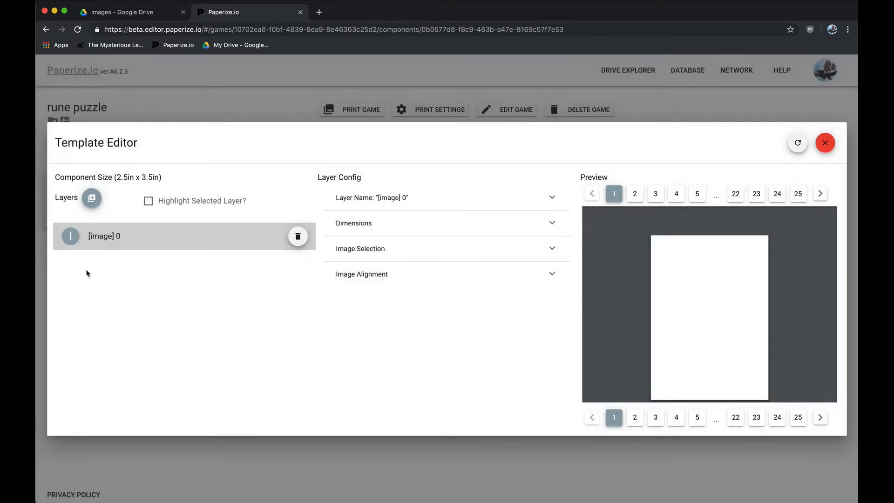
# Rename the new image layer as "main image".
pyautogui.click(409, 198)
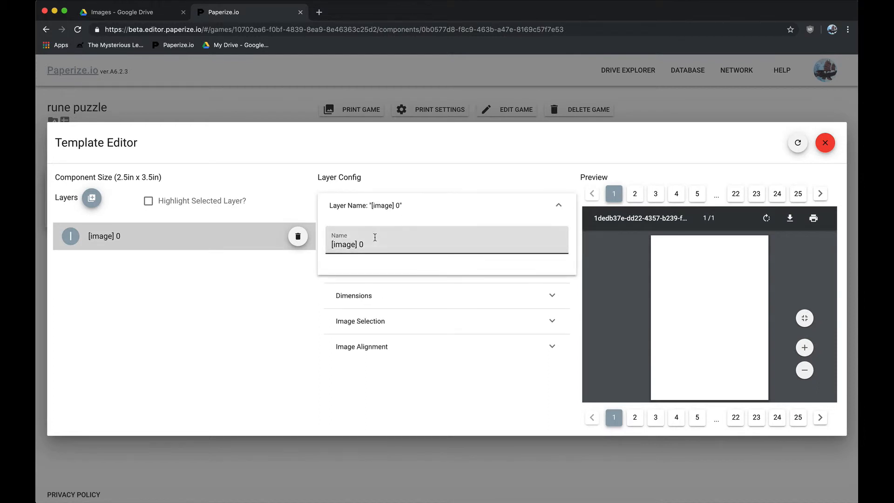
pyautogui.moveTo(372, 244); pyautogui.dragTo(336, 243)
pyautogui.press('BackSpace')
pyautogui.press('BackSpace')
pyautogui.press('BackSpace')
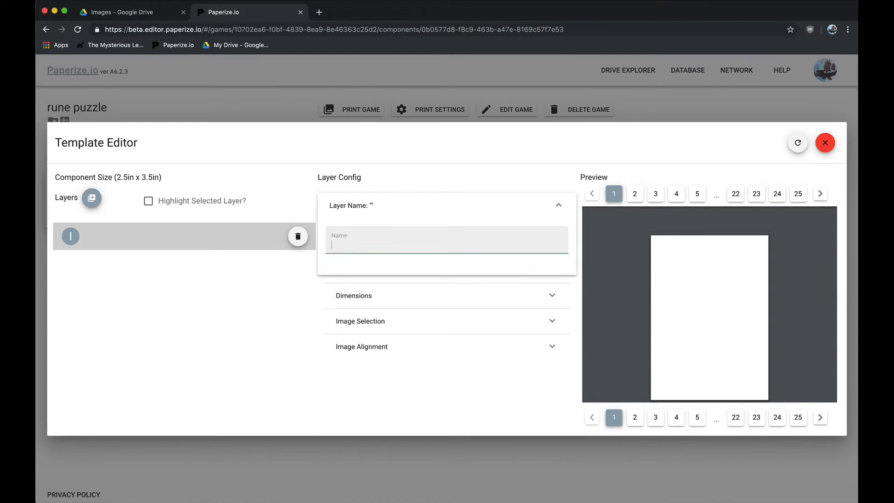
pyautogui.write('image')
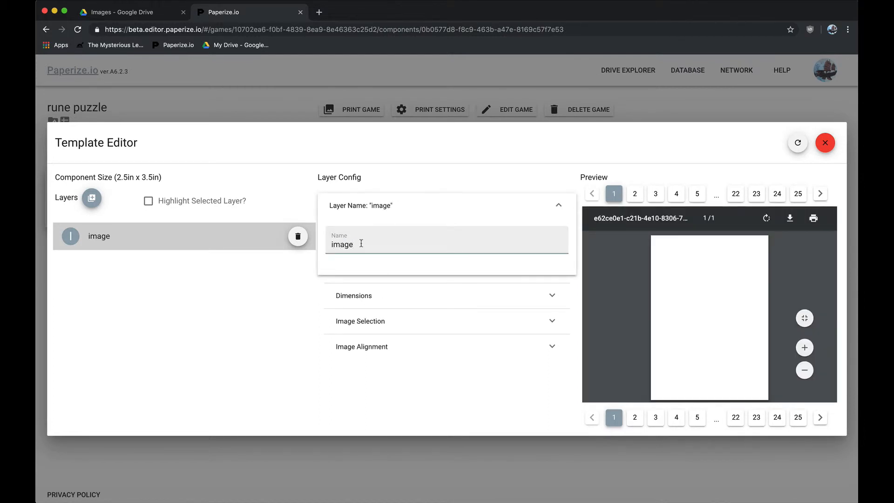
pyautogui.press('super+a')
pyautogui.write('main ima')
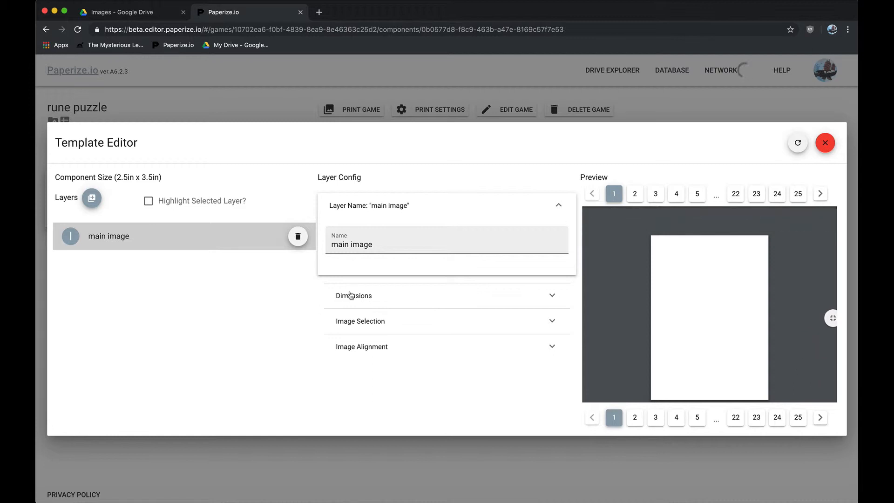
# Review the main image layer's dimensions and try to pick a static image for it.
pyautogui.click(414, 295)
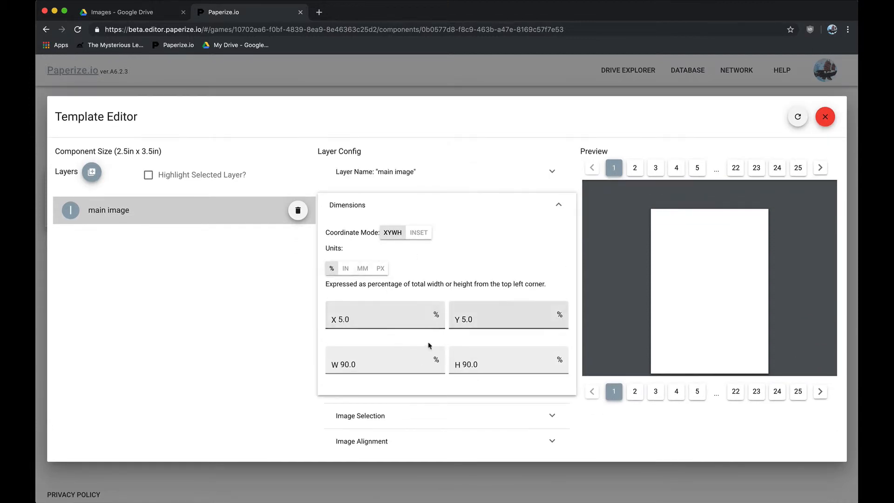
pyautogui.click(385, 421)
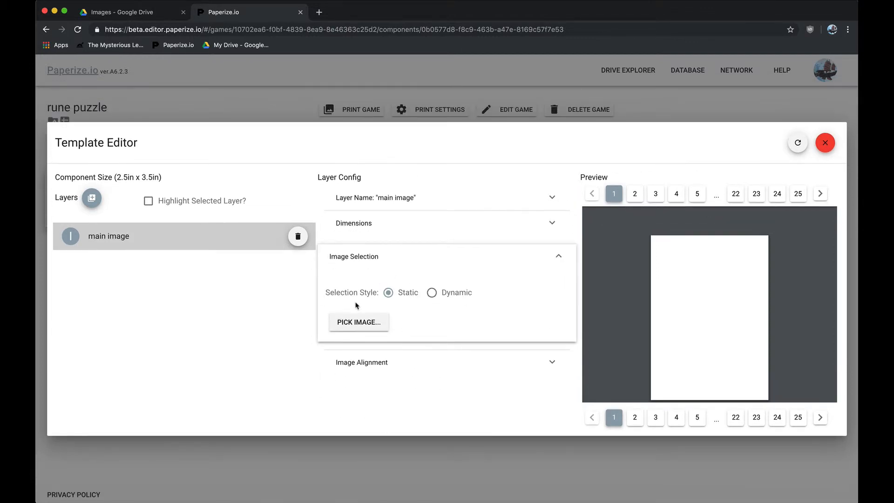
pyautogui.click(363, 321)
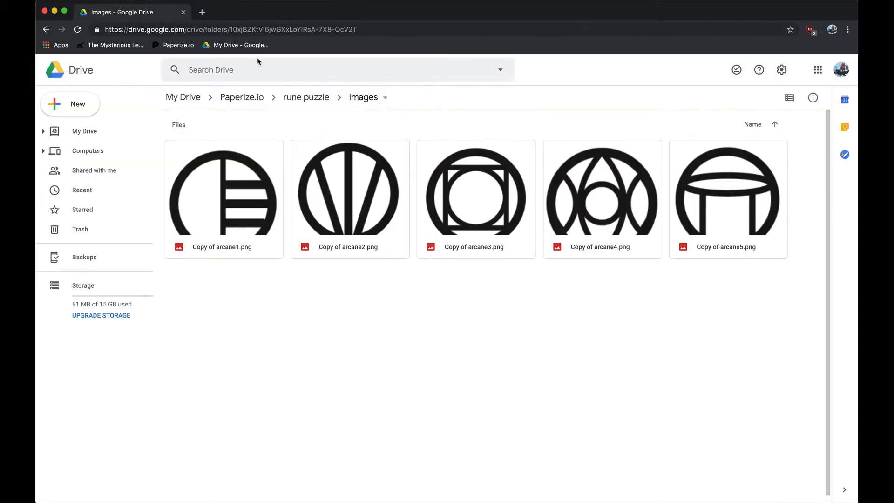
# Switch back to Paperize.io, open the rune puzzle game and reopen the rune card component's Template Editor.
pyautogui.click(233, 12)
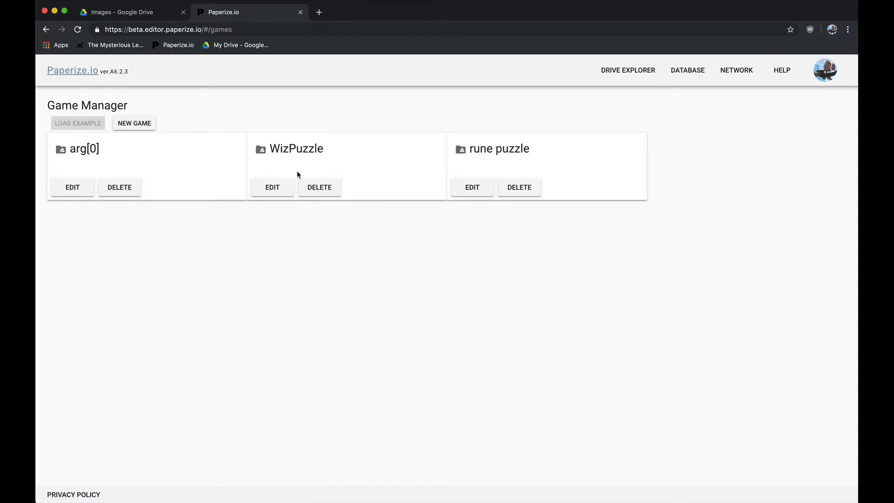
pyautogui.click(473, 188)
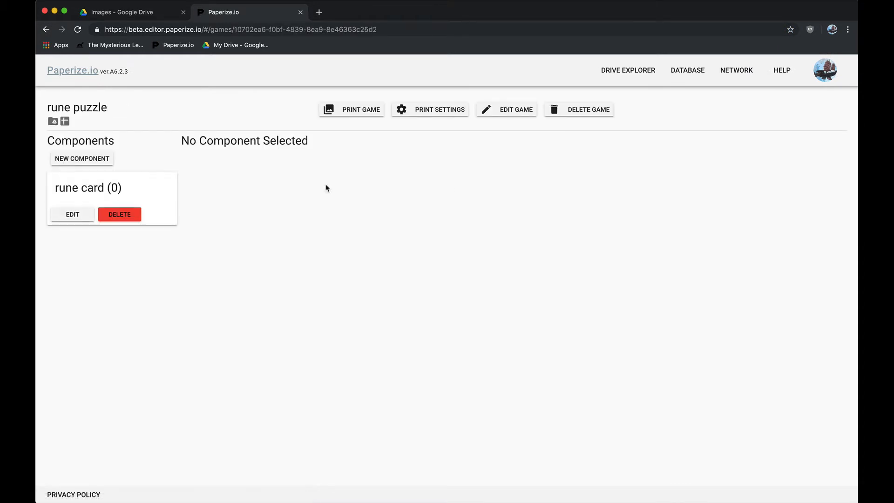
pyautogui.click(136, 194)
pyautogui.click(530, 161)
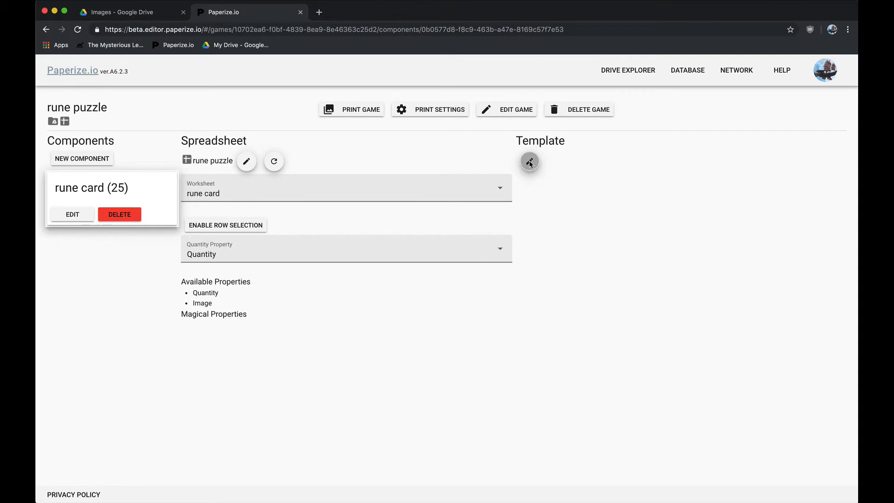
# Set the main image layer's image selection style to Dynamic.
pyautogui.click(162, 244)
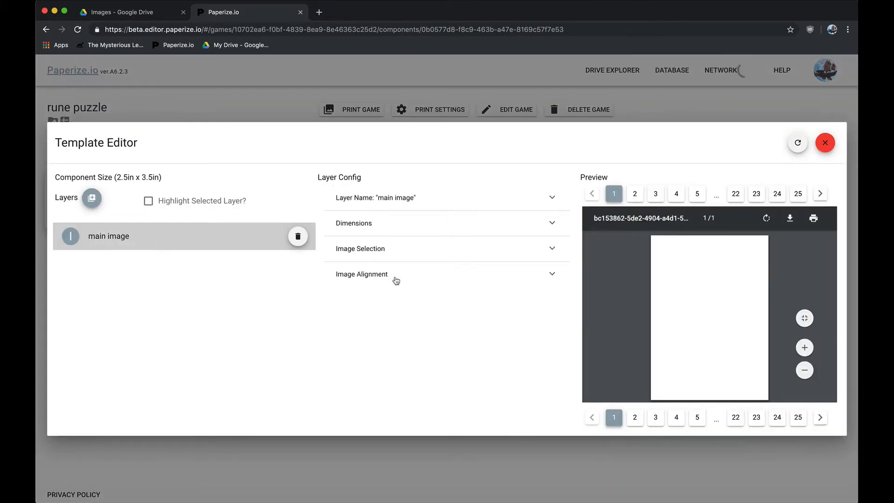
pyautogui.click(414, 255)
pyautogui.click(432, 294)
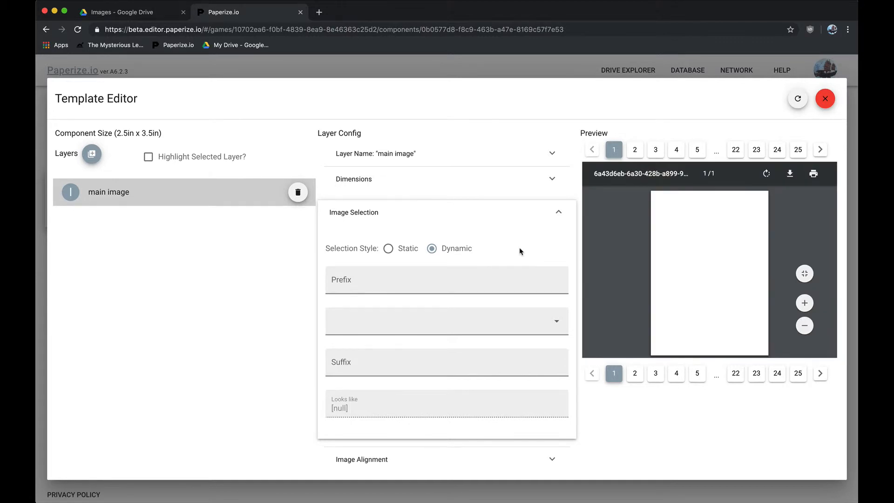
# Base the main image layer's dynamic image name on the Image property with the suffix ".png".
pyautogui.click(408, 328)
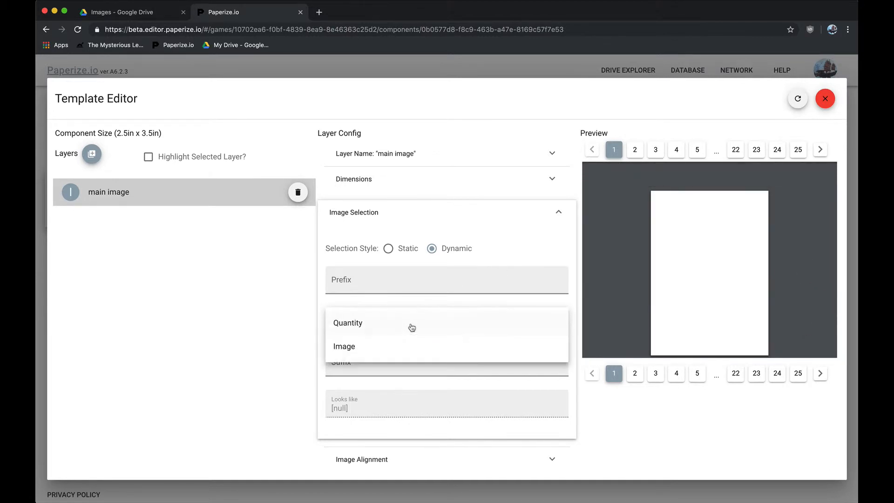
pyautogui.click(398, 355)
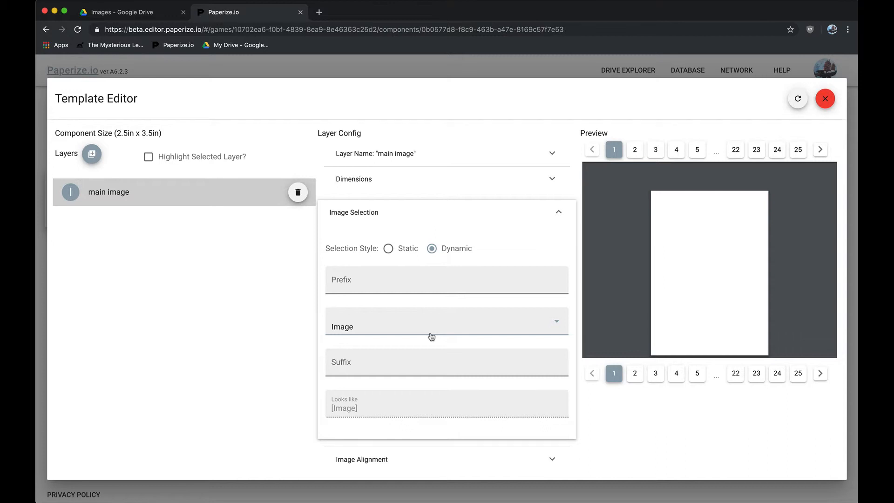
pyautogui.click(410, 364)
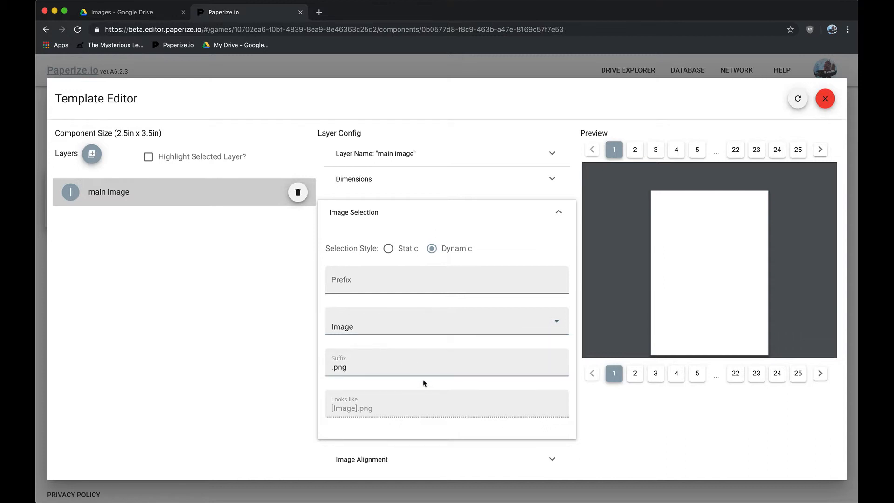
pyautogui.click(424, 383)
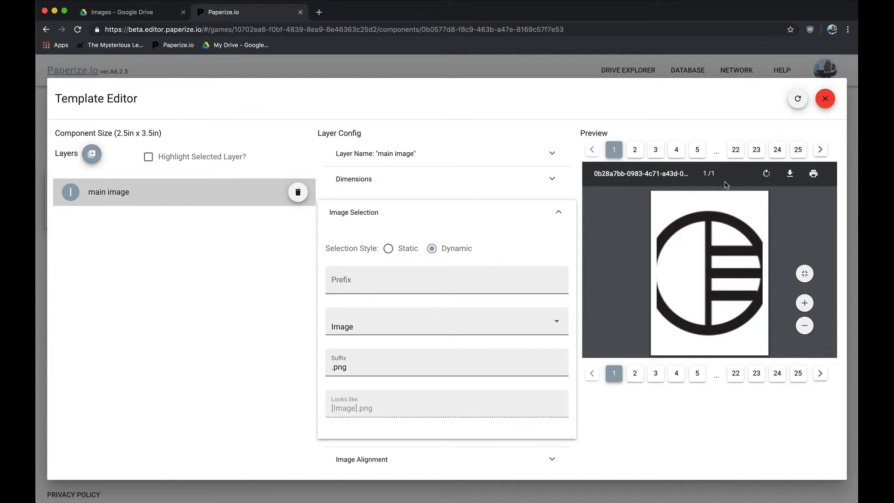
# Preview rune cards 23, 5, 1 and 6 to compare the images they display.
pyautogui.click(757, 151)
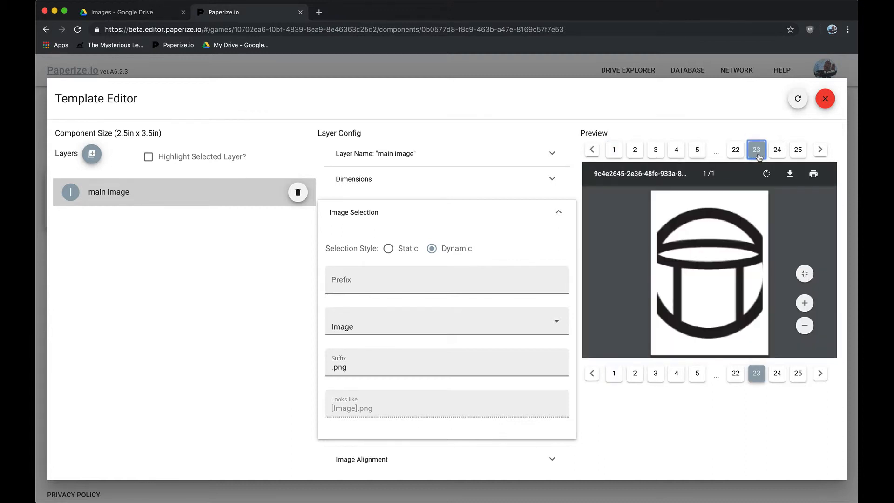
pyautogui.click(692, 152)
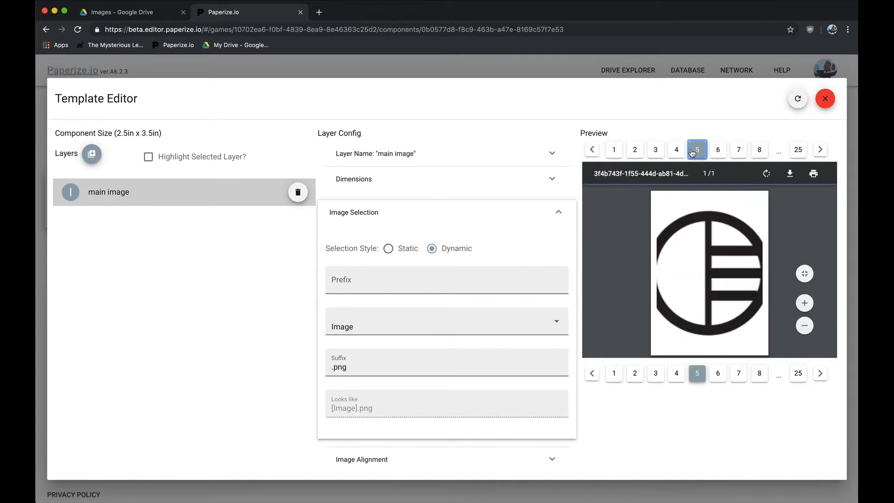
pyautogui.click(621, 151)
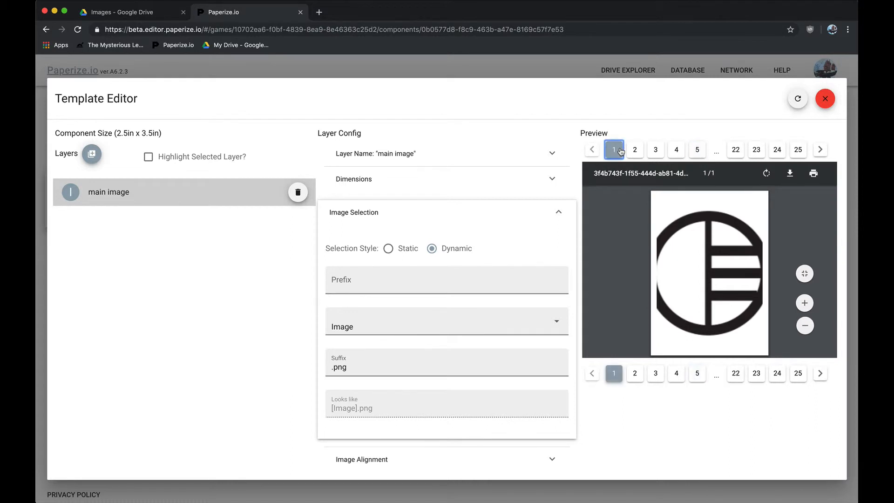
pyautogui.click(700, 153)
pyautogui.click(715, 154)
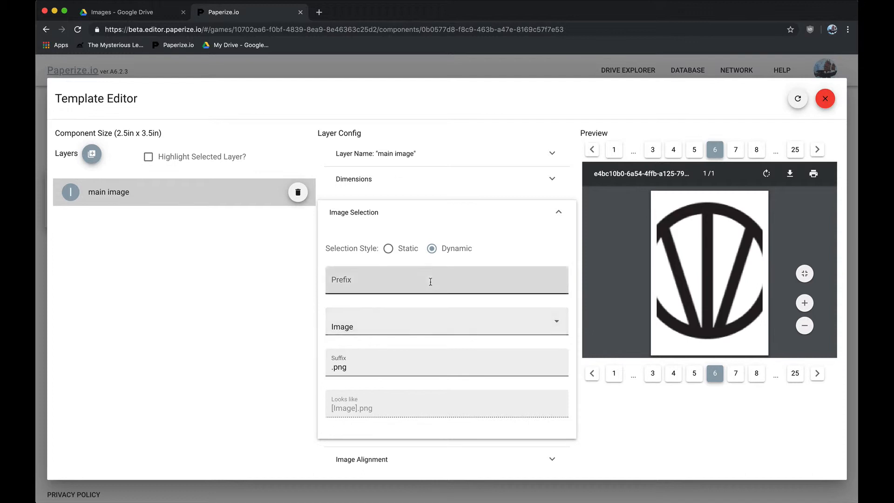
# Set the main image layer's image scaling to Fit and close the Template Editor.
pyautogui.click(556, 212)
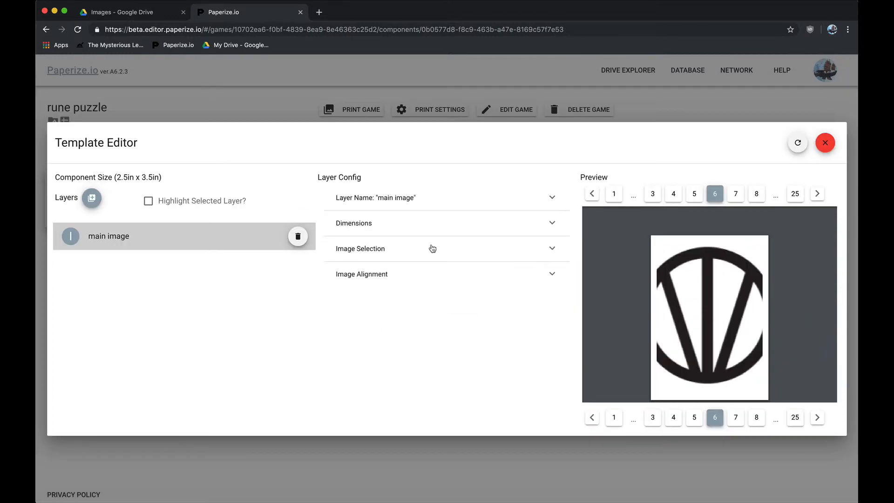
pyautogui.click(403, 274)
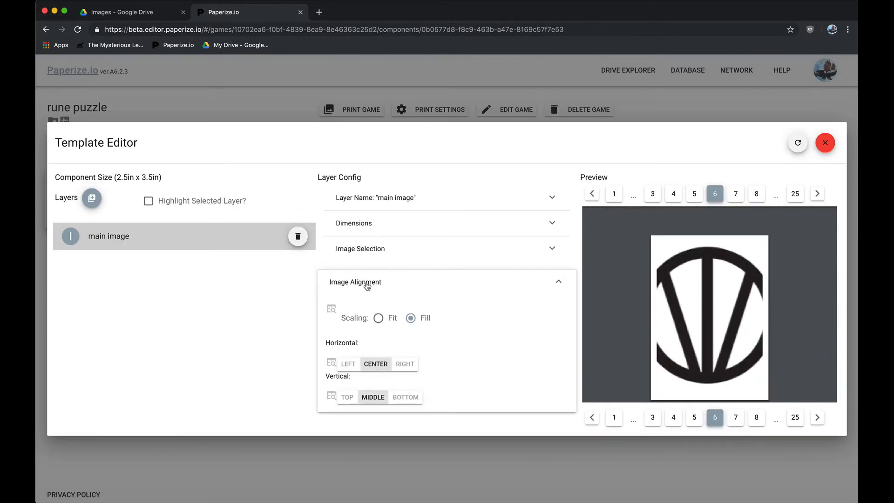
pyautogui.click(378, 319)
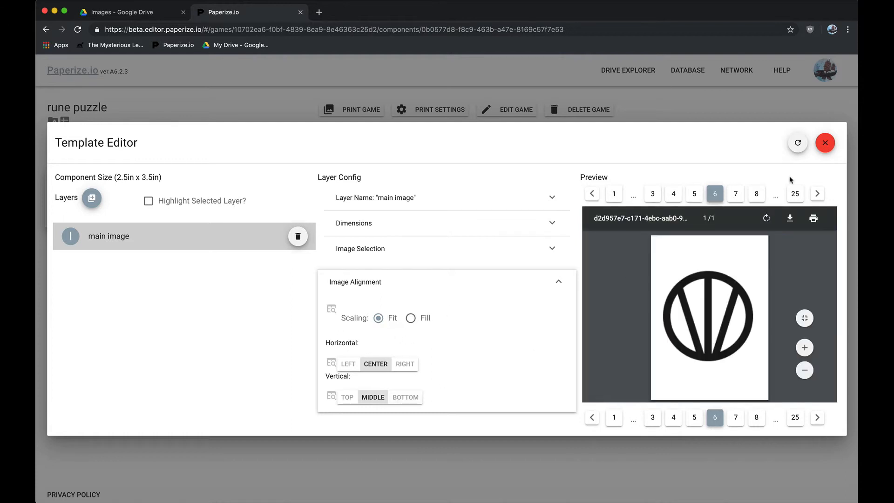
pyautogui.click(825, 144)
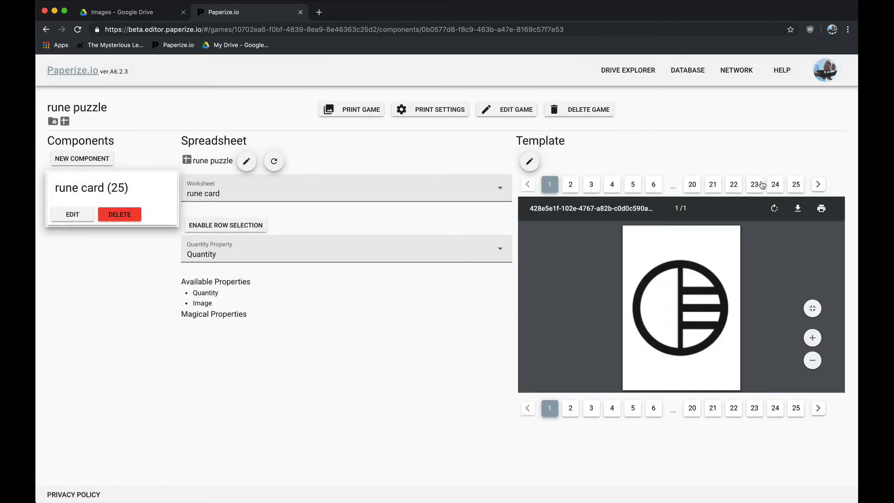
# Preview rune cards 24 and 1, print the game to PDF and open the downloaded rune puzzle.pdf.
pyautogui.click(775, 184)
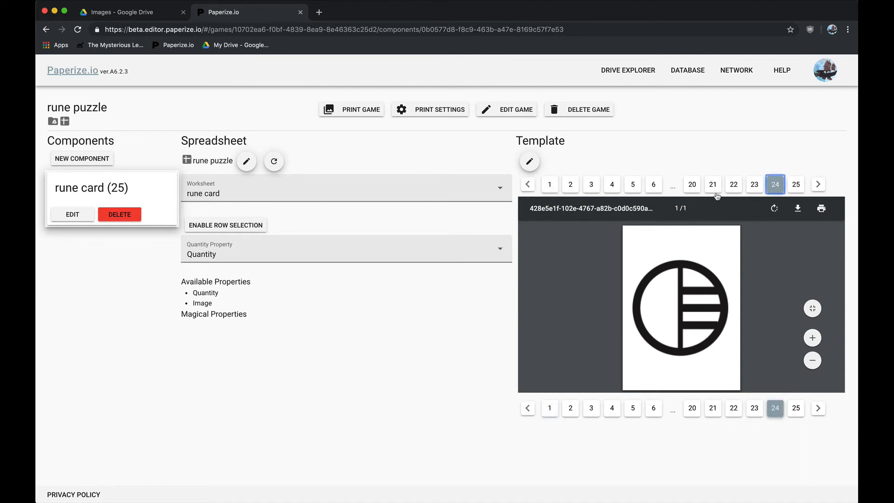
pyautogui.click(548, 189)
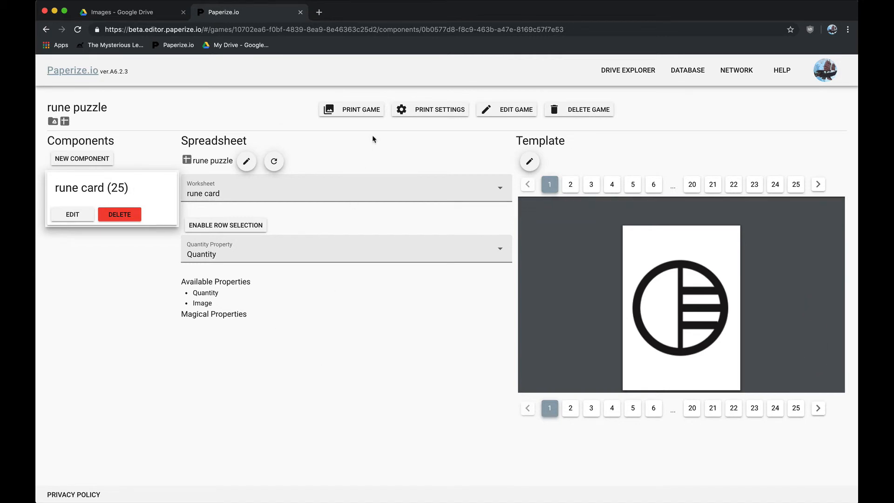
pyautogui.click(364, 111)
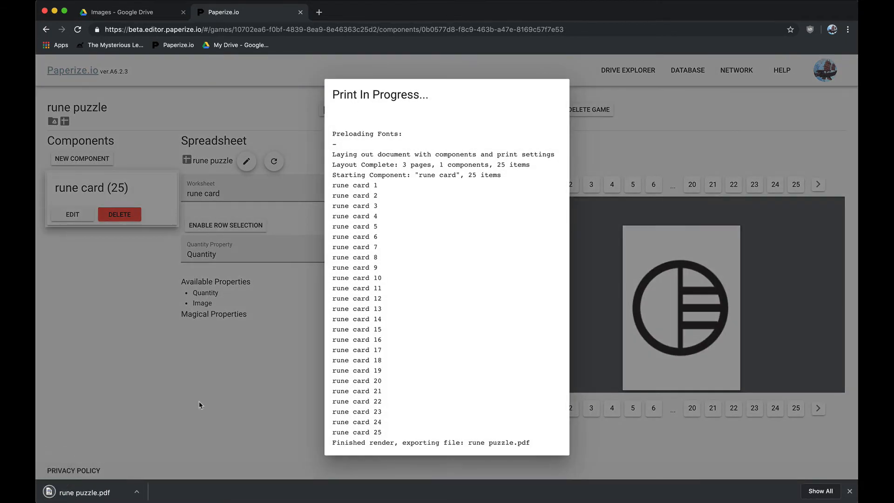
pyautogui.click(88, 492)
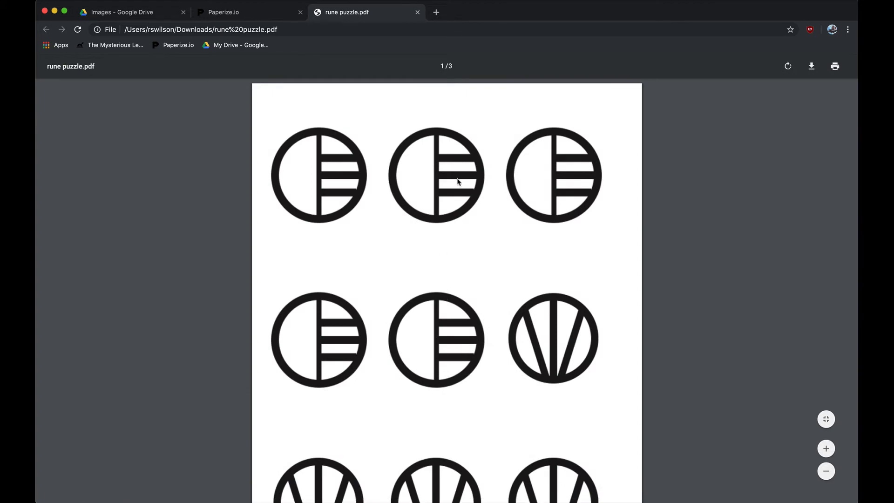
# Look through all pages of rune puzzle.pdf to examine the printed cards, and close the PDF.
pyautogui.scroll(-7, 458, 182)
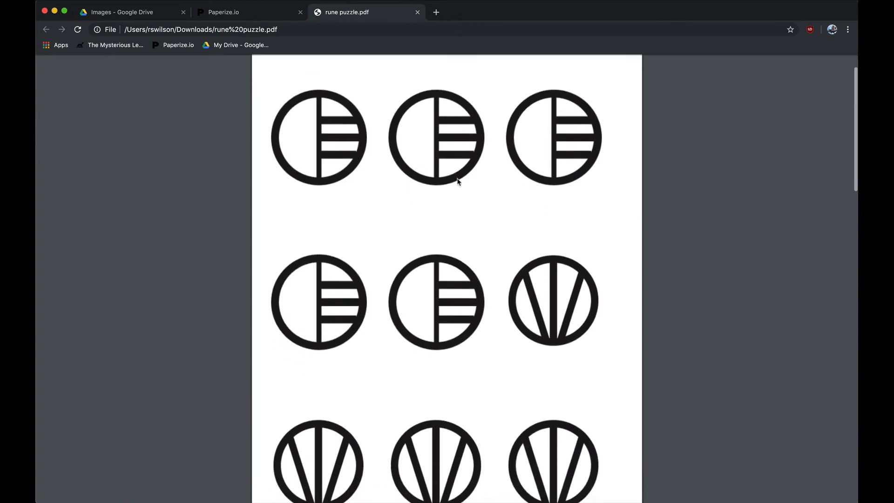
pyautogui.scroll(-15, 458, 182)
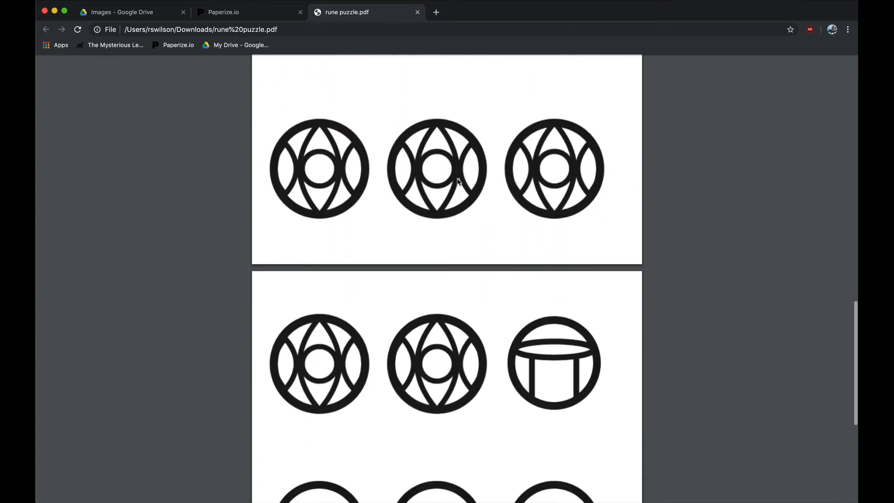
pyautogui.scroll(20, 458, 182)
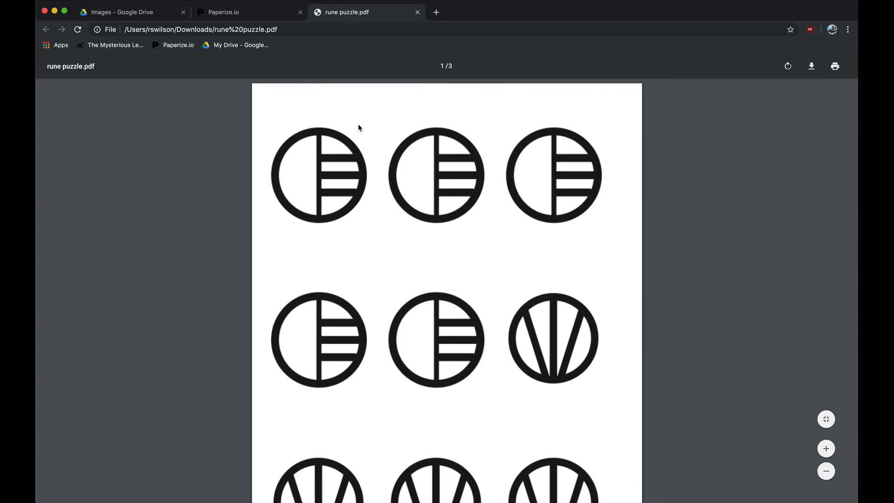
pyautogui.scroll(-15, 358, 127)
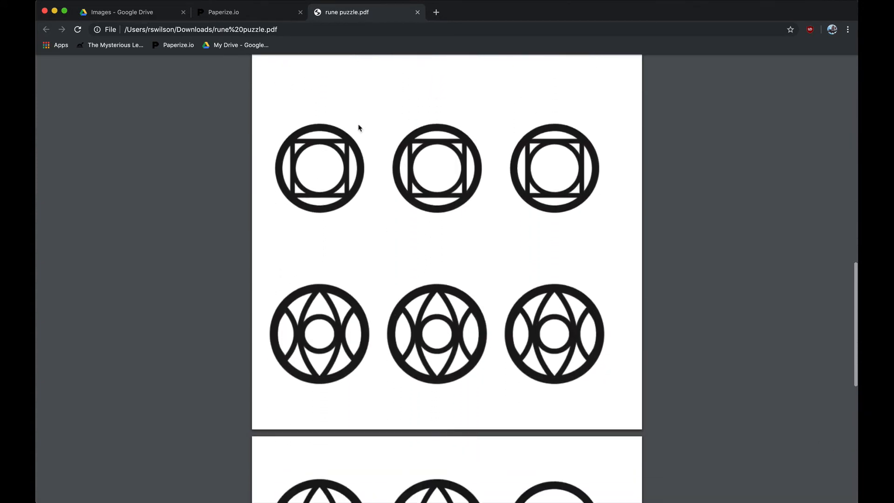
pyautogui.scroll(-10, 358, 128)
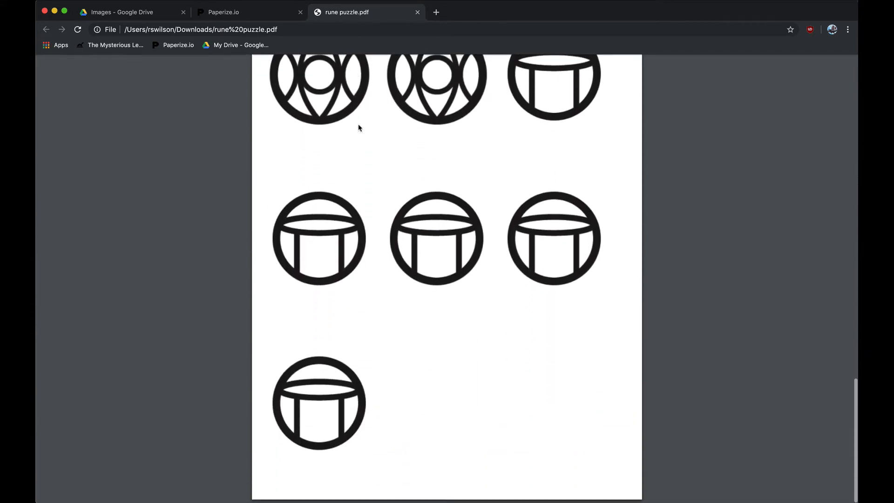
pyautogui.scroll(20, 359, 127)
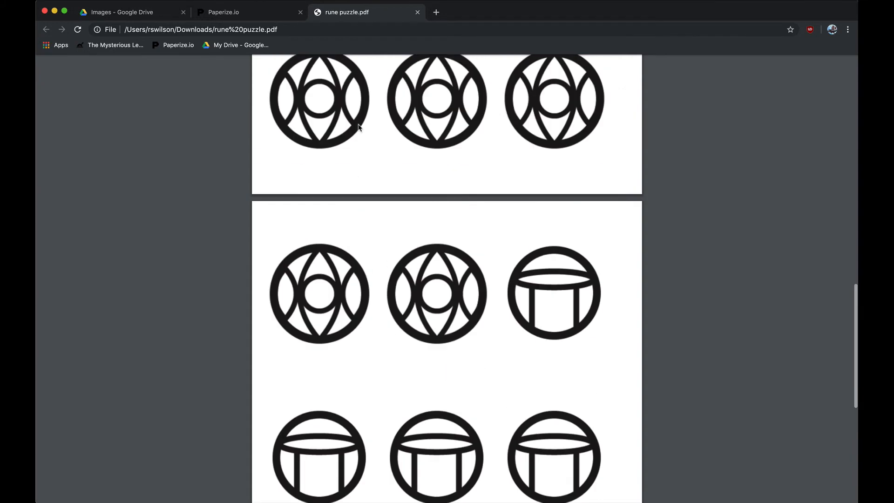
pyautogui.click(417, 13)
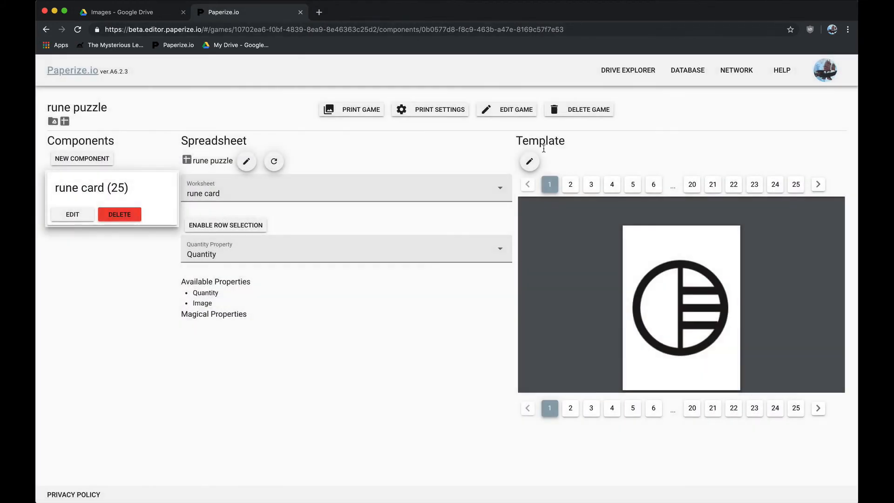
# Reopen the rune card's Template Editor and add a shape layer named "border".
pyautogui.click(530, 161)
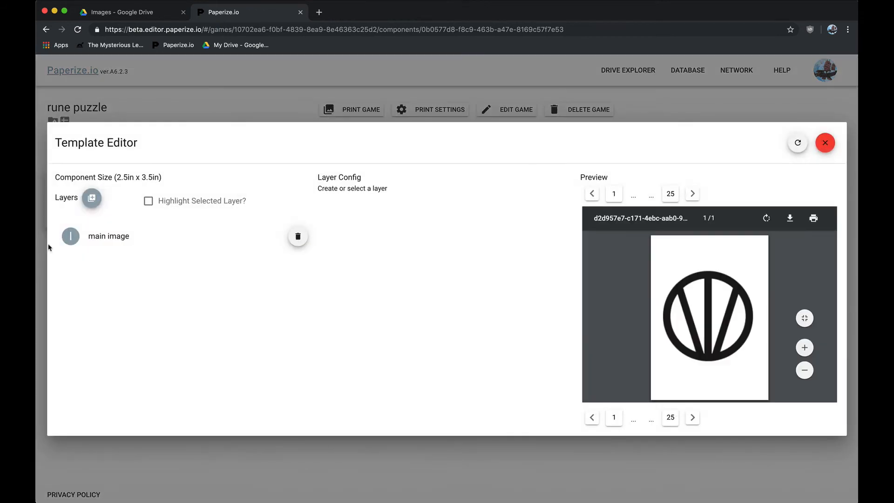
pyautogui.click(91, 206)
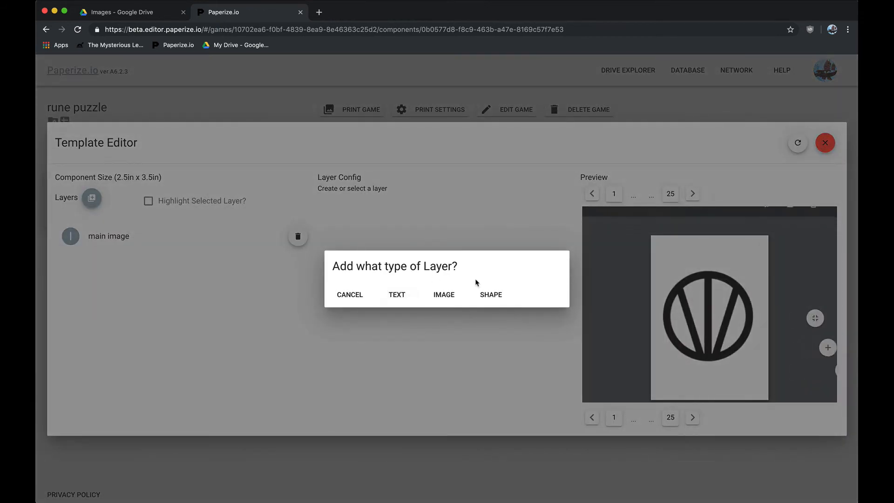
pyautogui.click(492, 297)
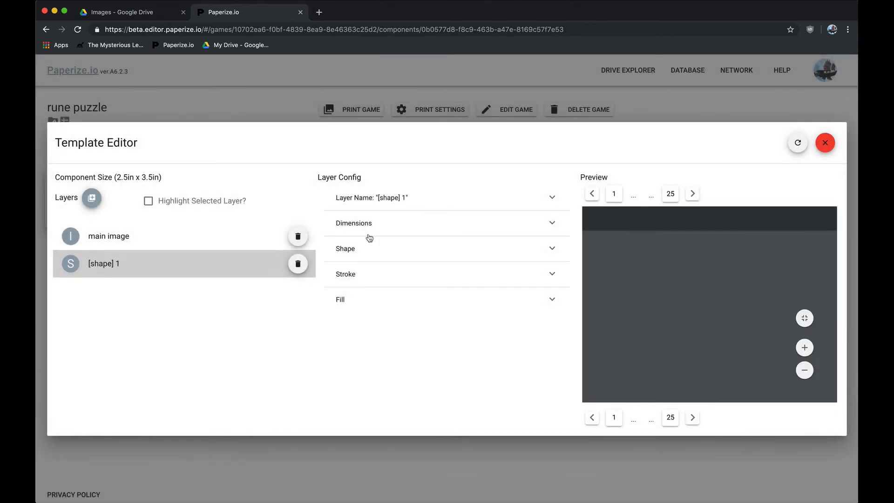
pyautogui.click(402, 205)
pyautogui.tripleClick(344, 244)
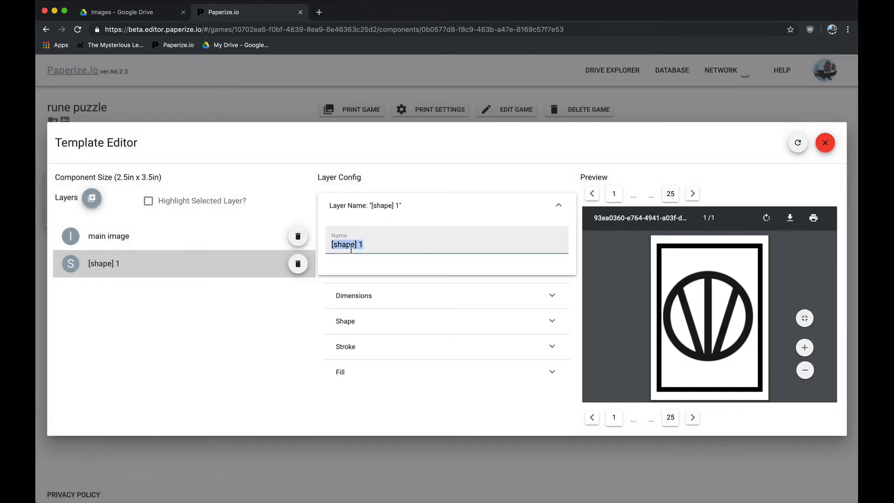
pyautogui.write('border')
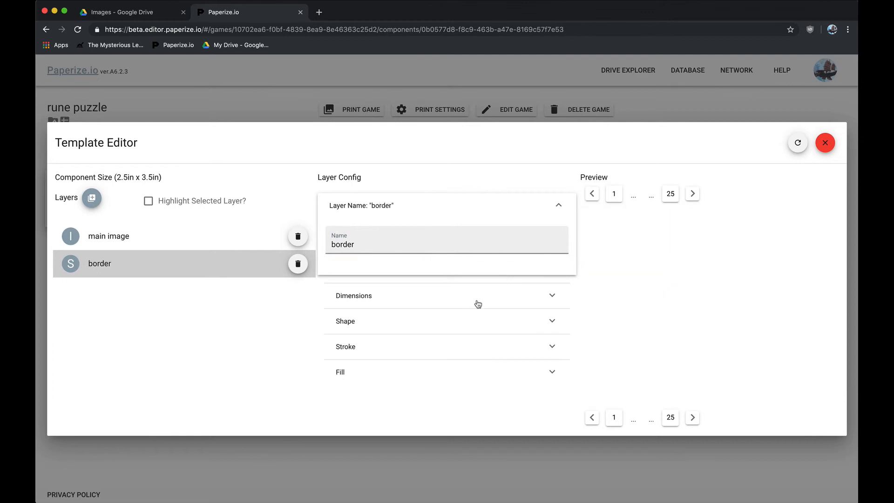
# Set the border layer's dimensions to X 1%, Y 1%, width 98% and height 98%.
pyautogui.click(476, 301)
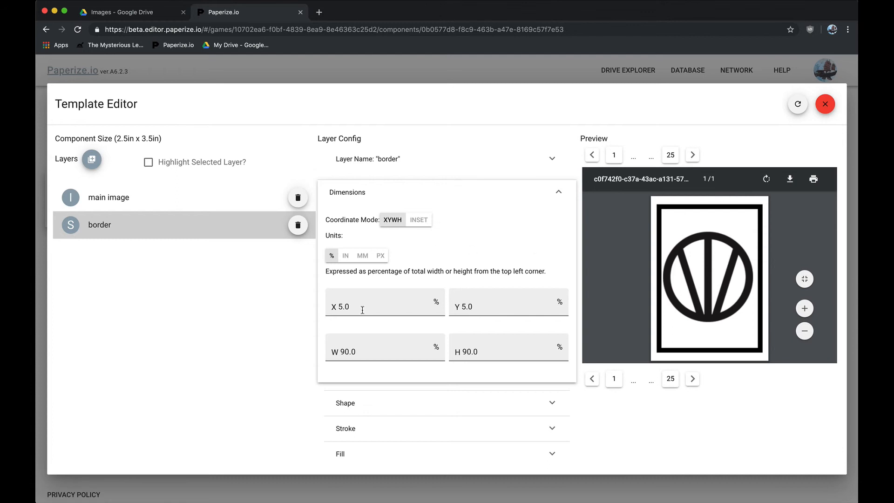
pyautogui.click(341, 307)
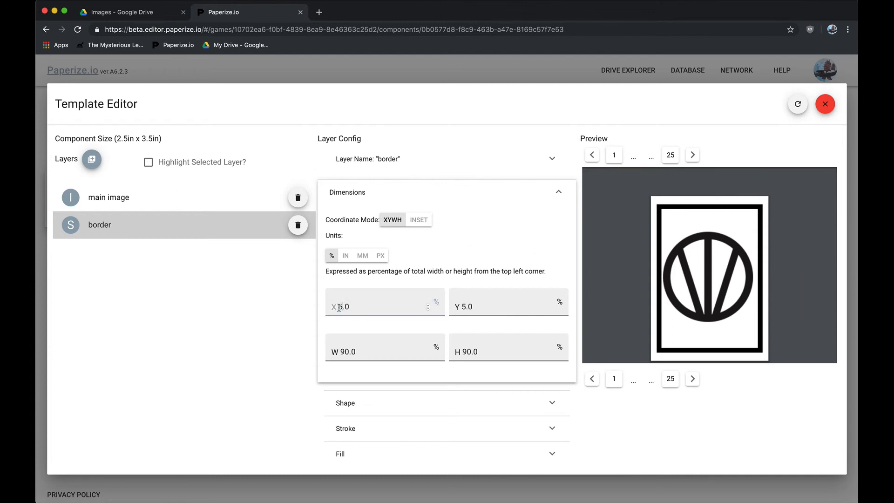
pyautogui.click(347, 351)
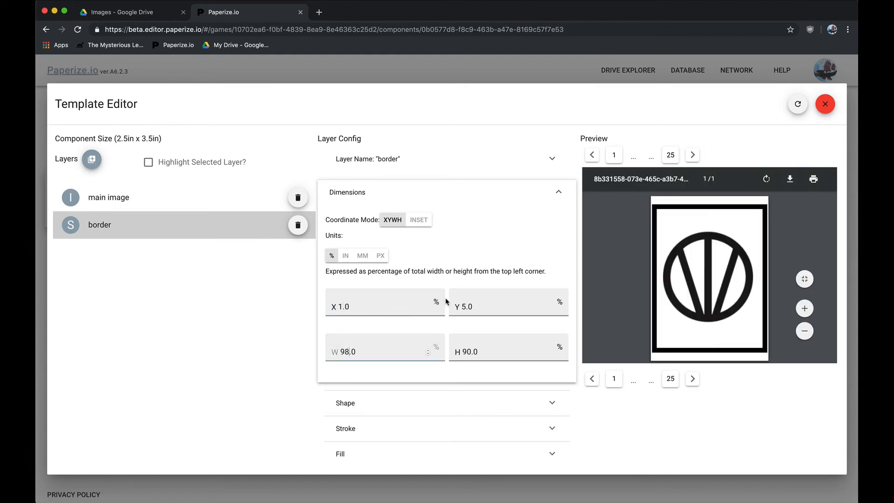
pyautogui.click(465, 307)
pyautogui.press('BackSpace')
pyautogui.write('1')
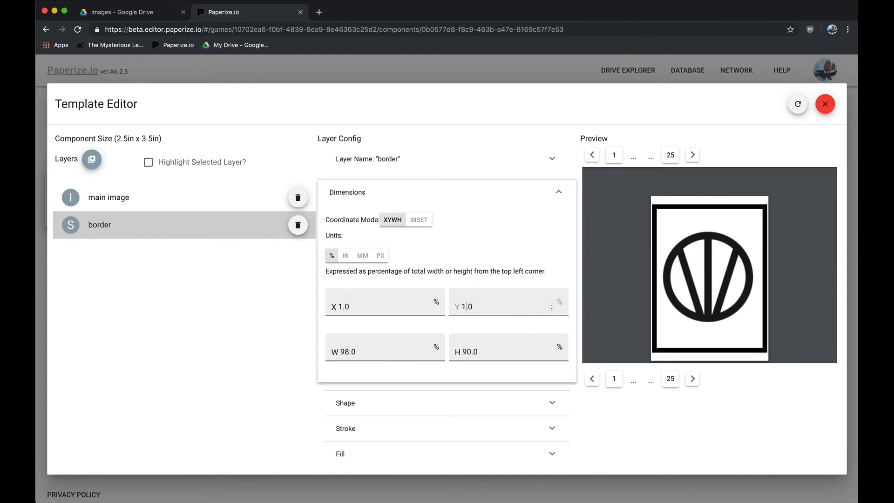
pyautogui.click(468, 352)
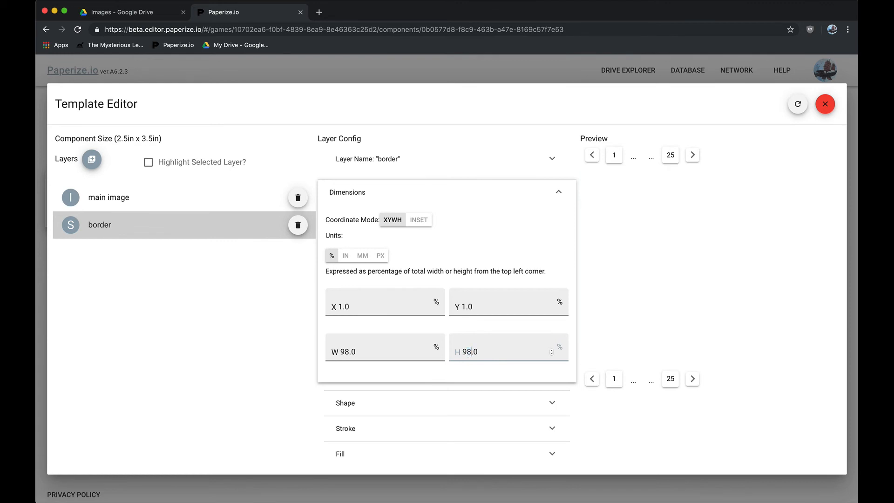
# Keep the border layer a rectangle, set its stroke width to 0.01, check its fill setting, and close the Template Editor.
pyautogui.click(425, 408)
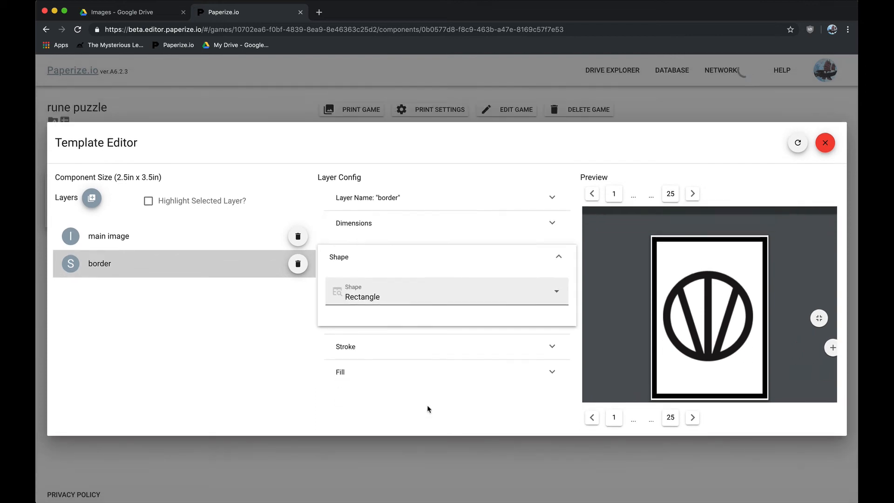
pyautogui.click(412, 351)
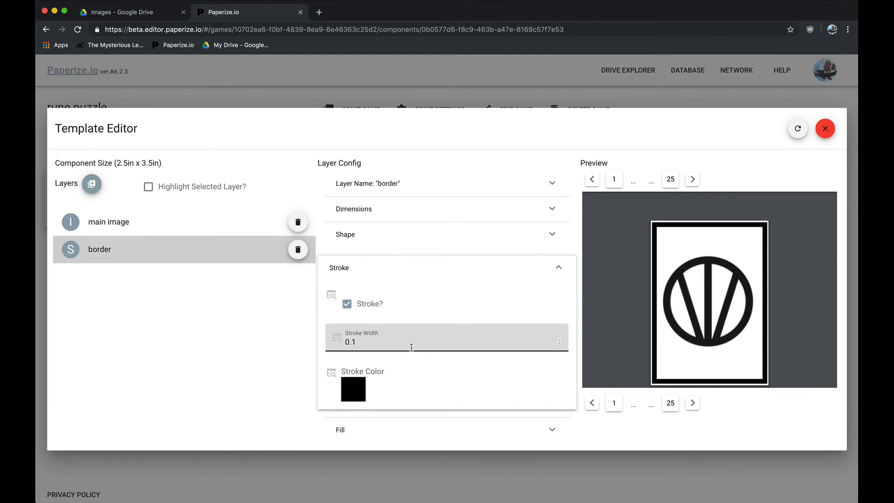
pyautogui.click(353, 343)
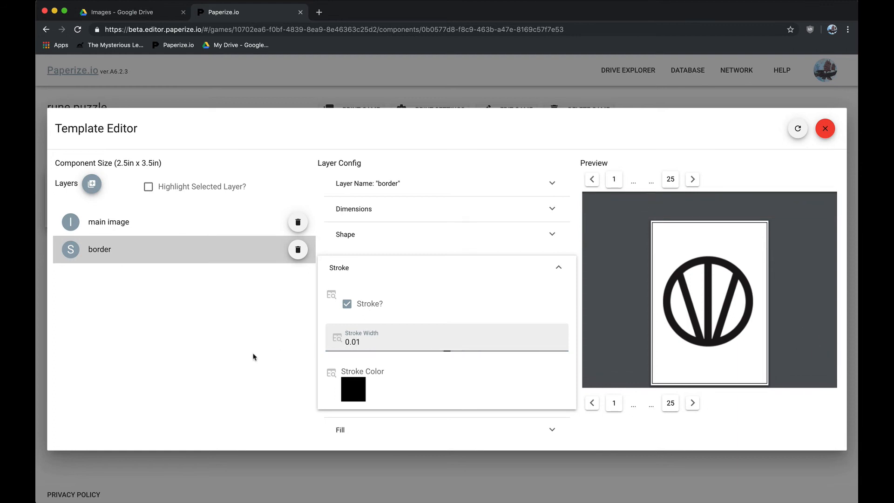
pyautogui.click(375, 434)
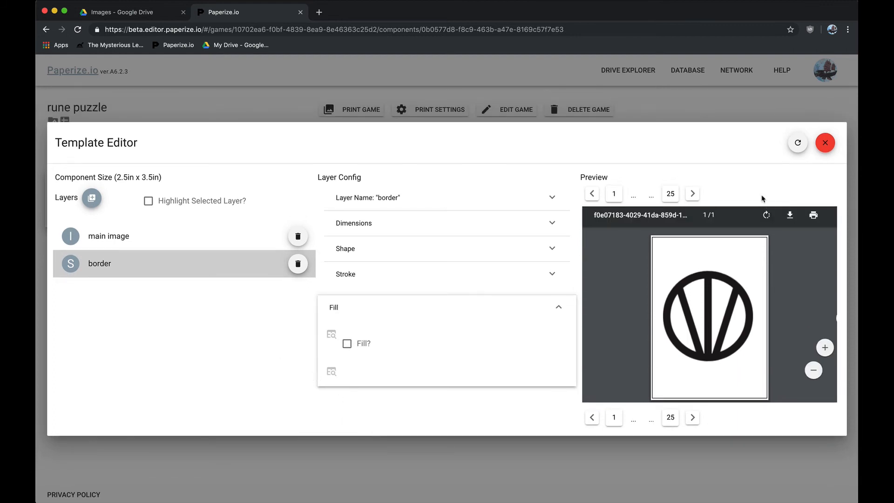
pyautogui.click(824, 142)
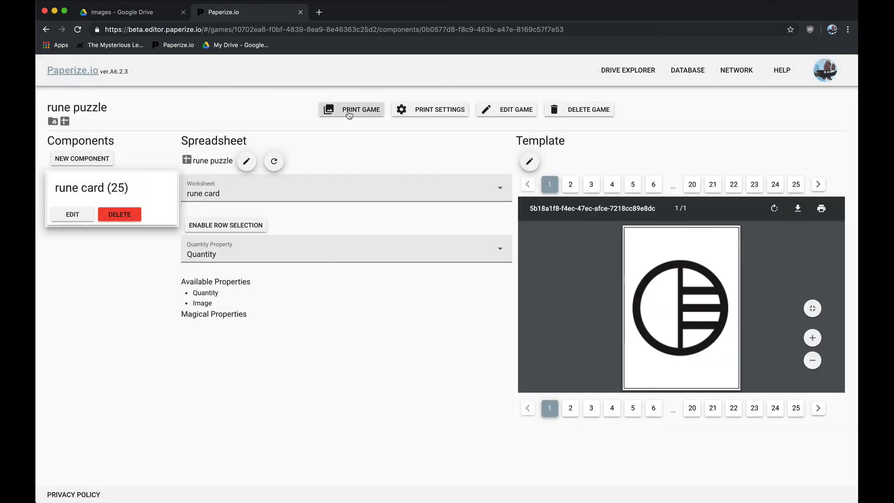
# Print the rune puzzle game to PDF and open the downloaded rune puzzle (1).pdf.
pyautogui.click(349, 112)
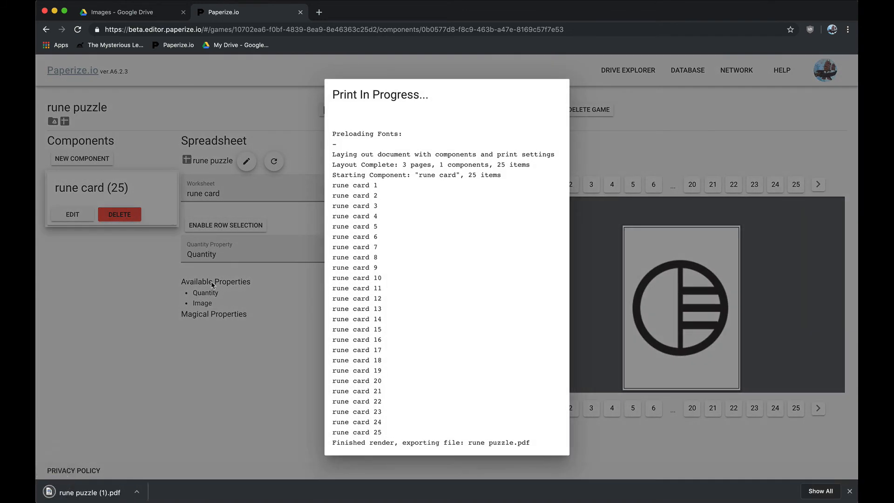
pyautogui.click(114, 490)
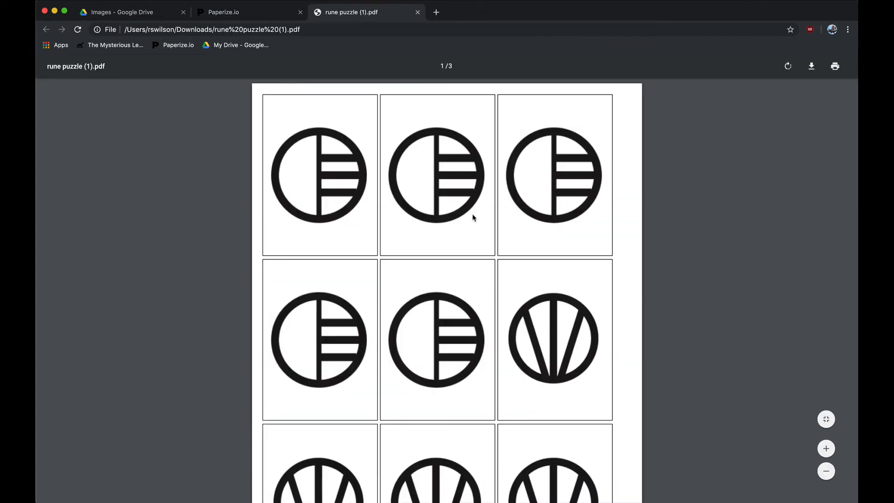
# Examine the bordered cards on all pages of rune puzzle (1).pdf, compare them with the puzzle grid in Google Docs, and close the PDF.
pyautogui.scroll(-1, 472, 217)
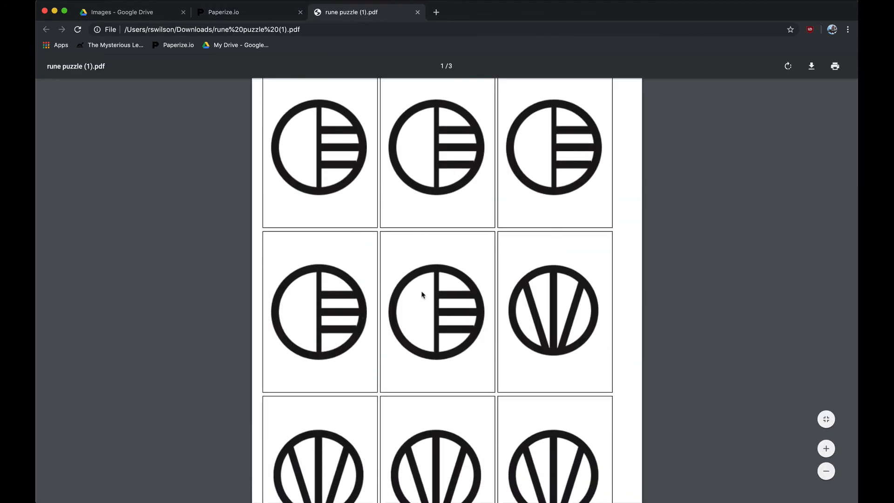
pyautogui.scroll(-3, 421, 296)
pyautogui.scroll(-10, 421, 296)
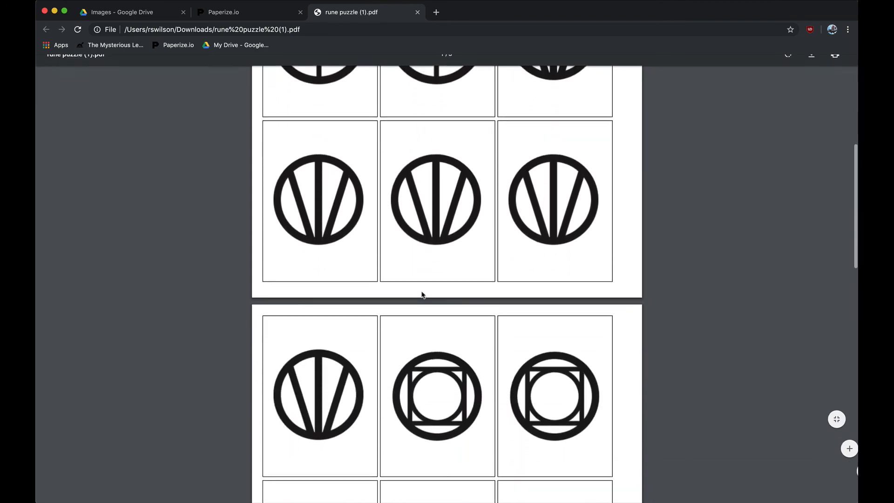
pyautogui.scroll(-10, 422, 295)
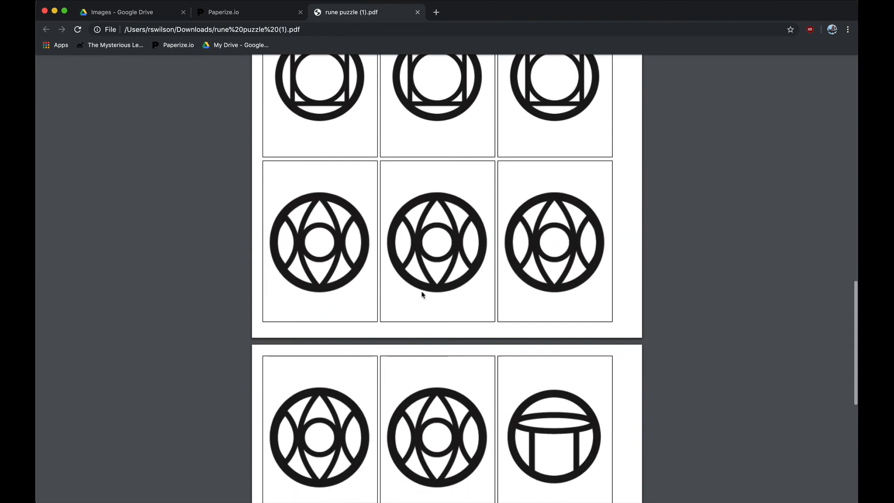
pyautogui.press('super+grave')
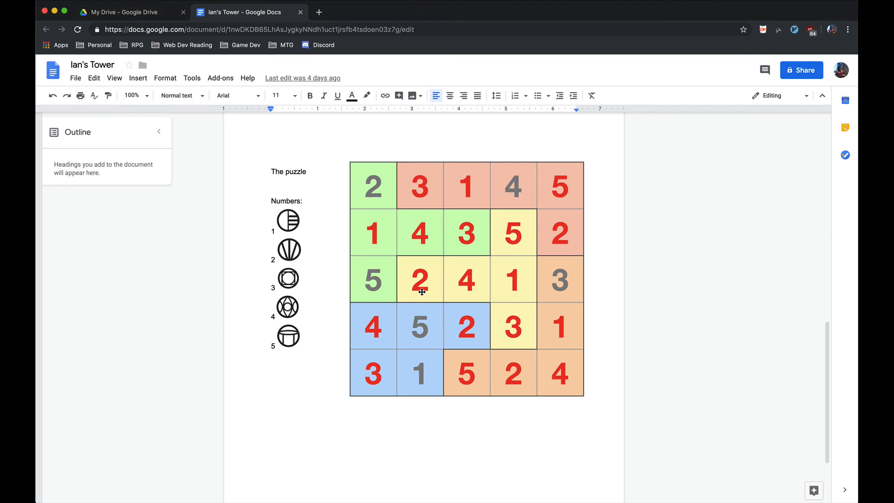
pyautogui.press('super+grave')
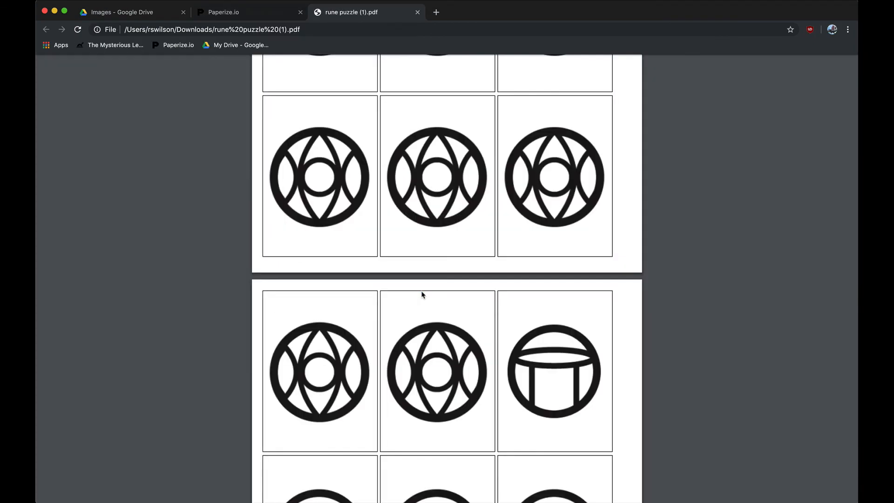
pyautogui.scroll(-5, 422, 294)
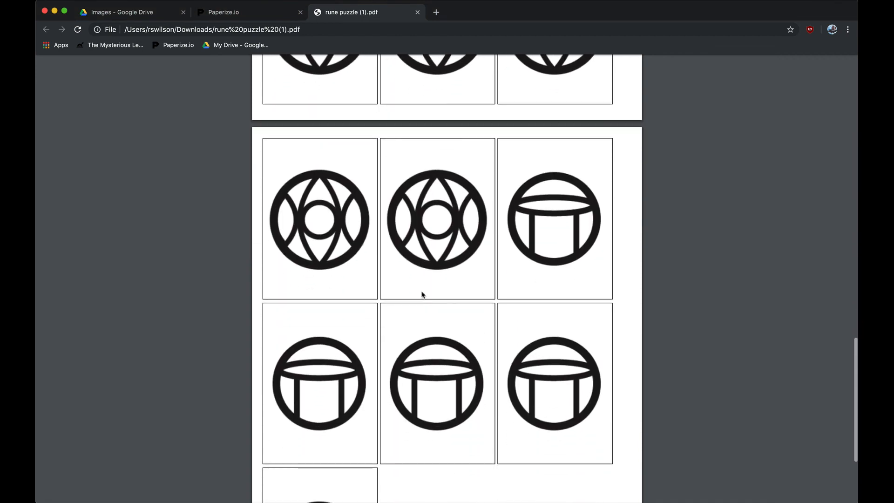
pyautogui.scroll(-3, 422, 294)
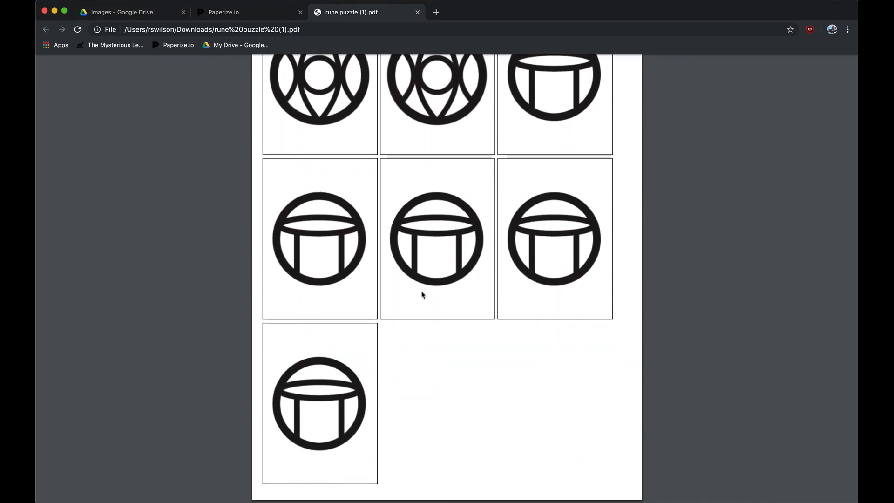
pyautogui.scroll(20, 421, 294)
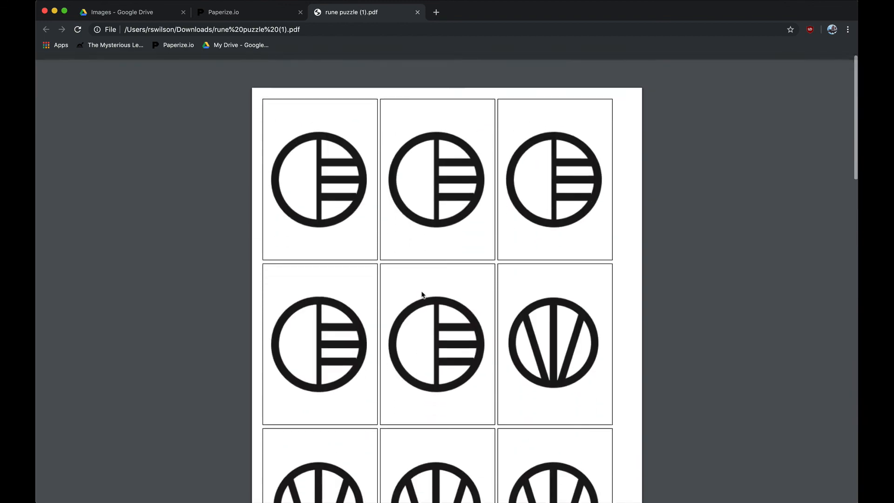
pyautogui.click(417, 12)
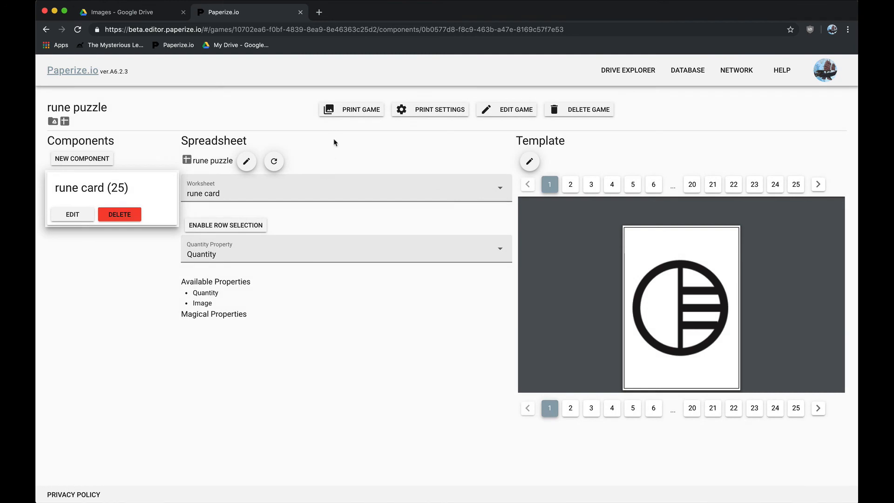